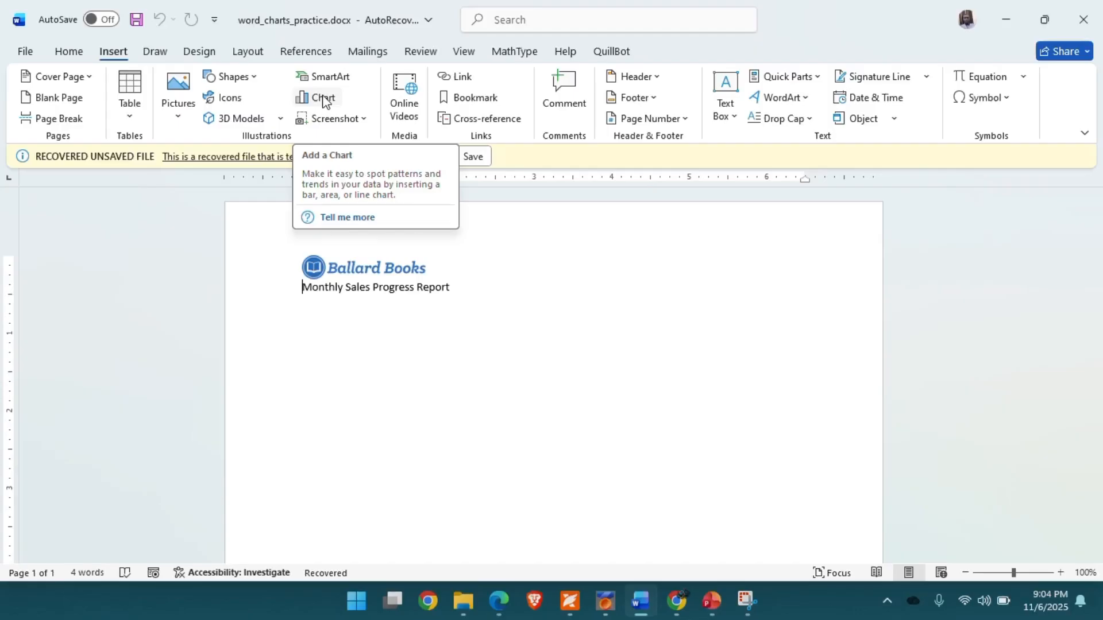
- Open the Insert Chart dialog and preview the Column, Line, Pie and Bar chart types
left_click(325, 102)
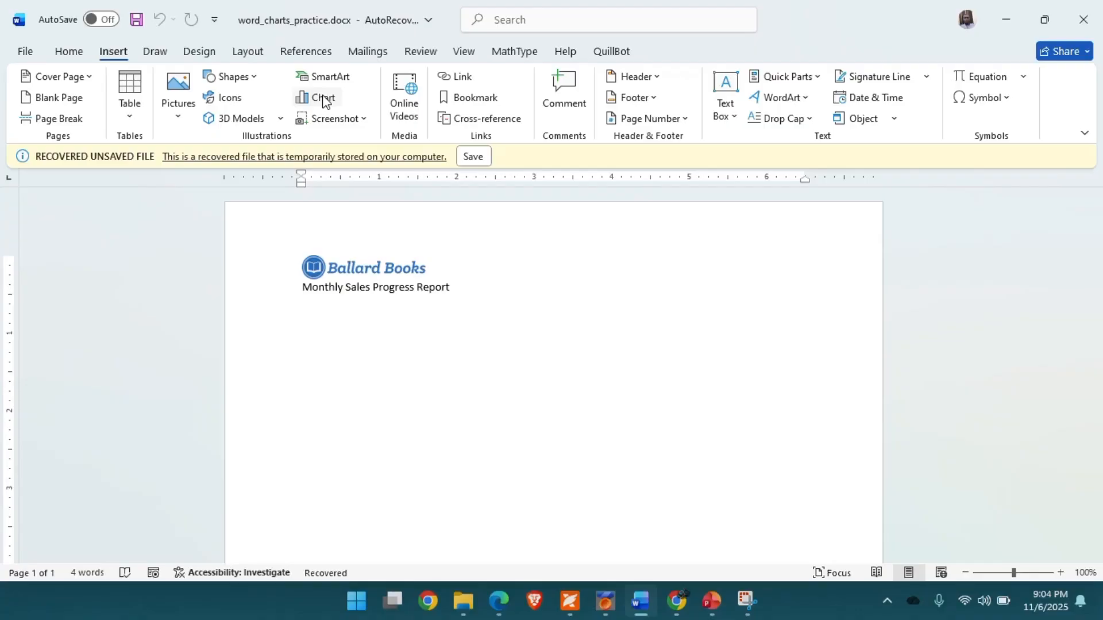
left_click(319, 98)
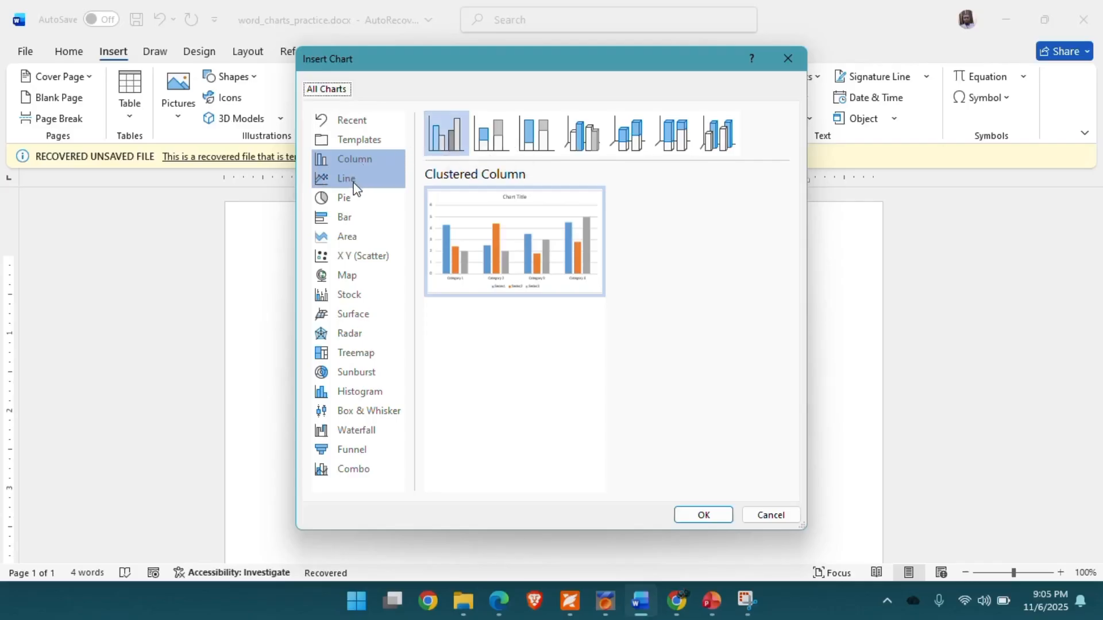
left_click(348, 161)
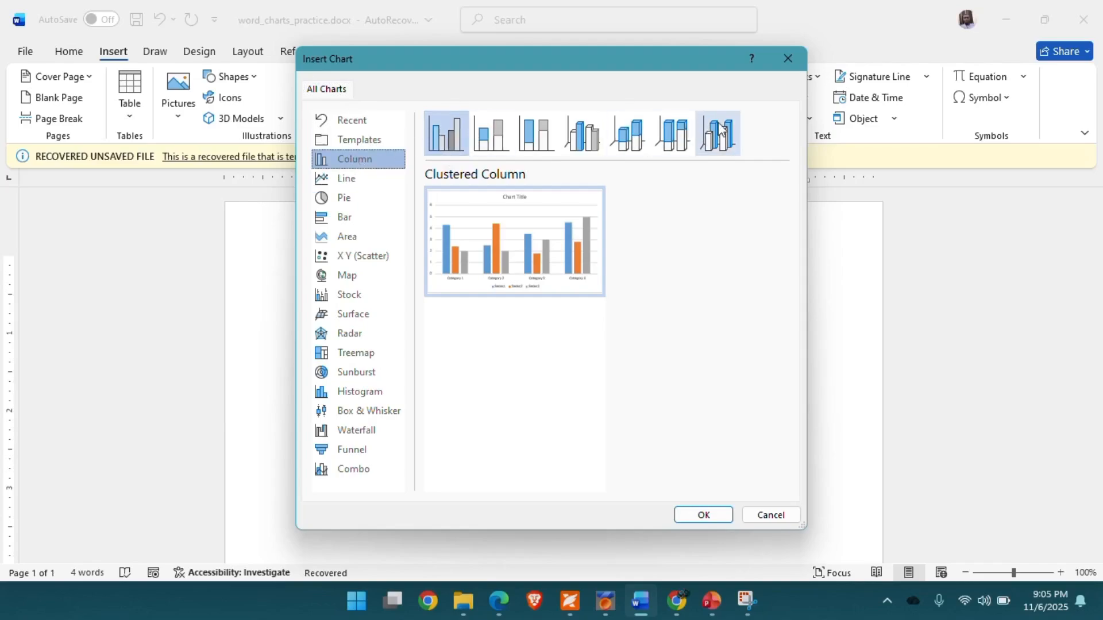
left_click(336, 179)
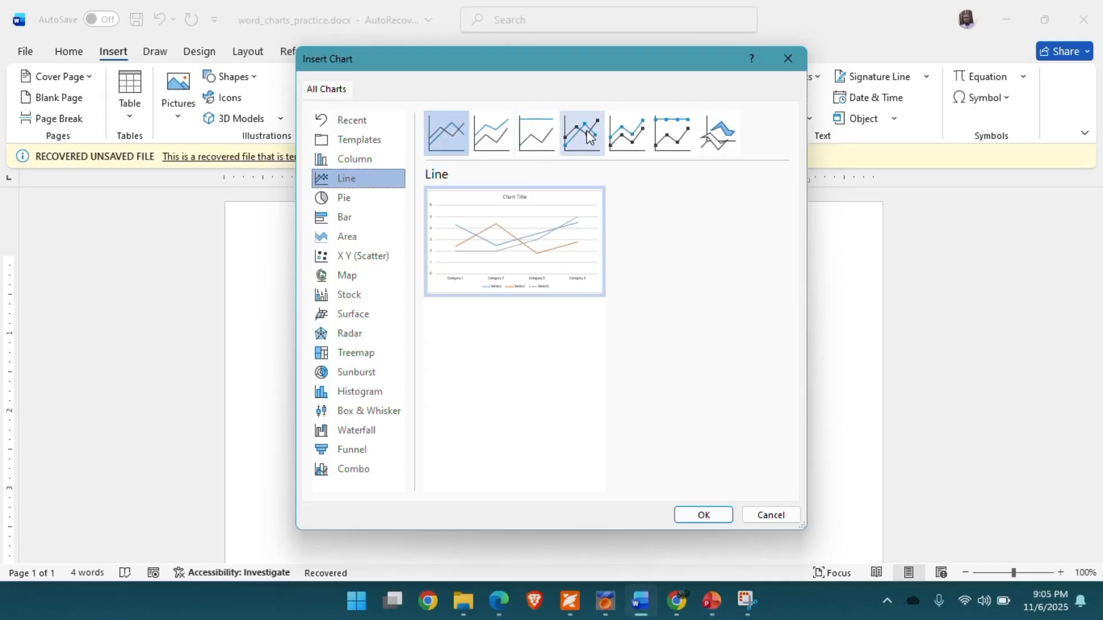
left_click(346, 198)
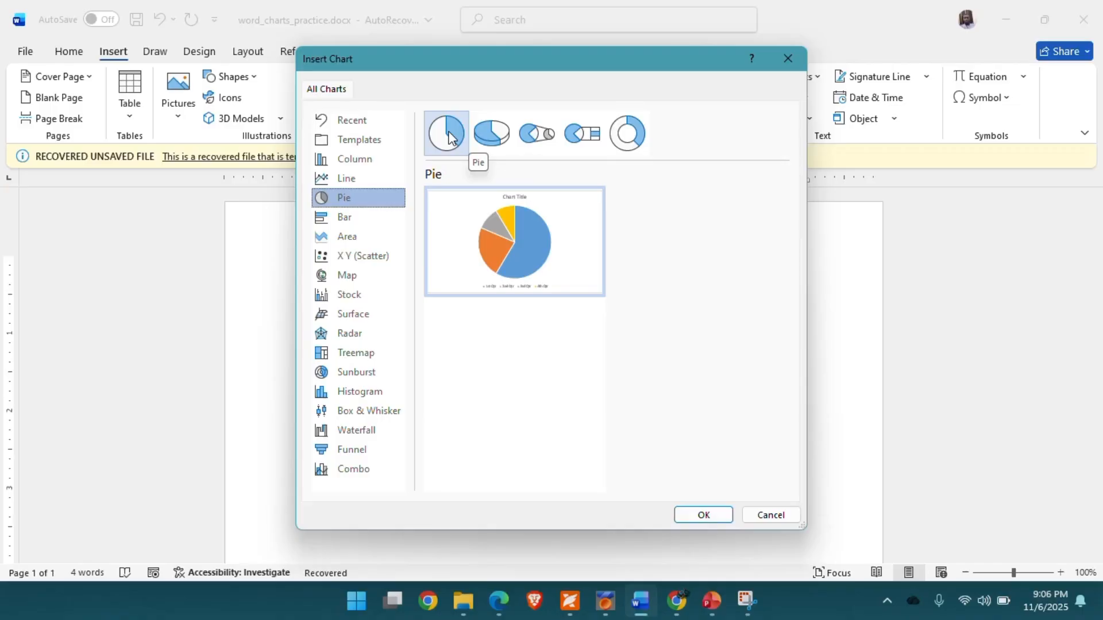
left_click(347, 162)
mouse_move(470, 228)
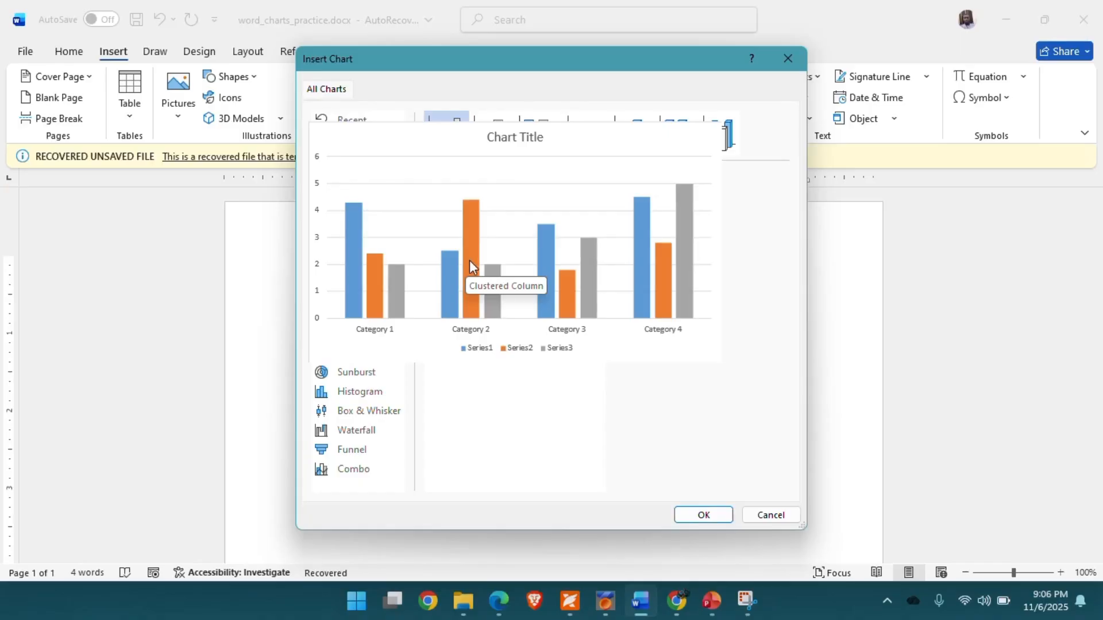
left_click(343, 182)
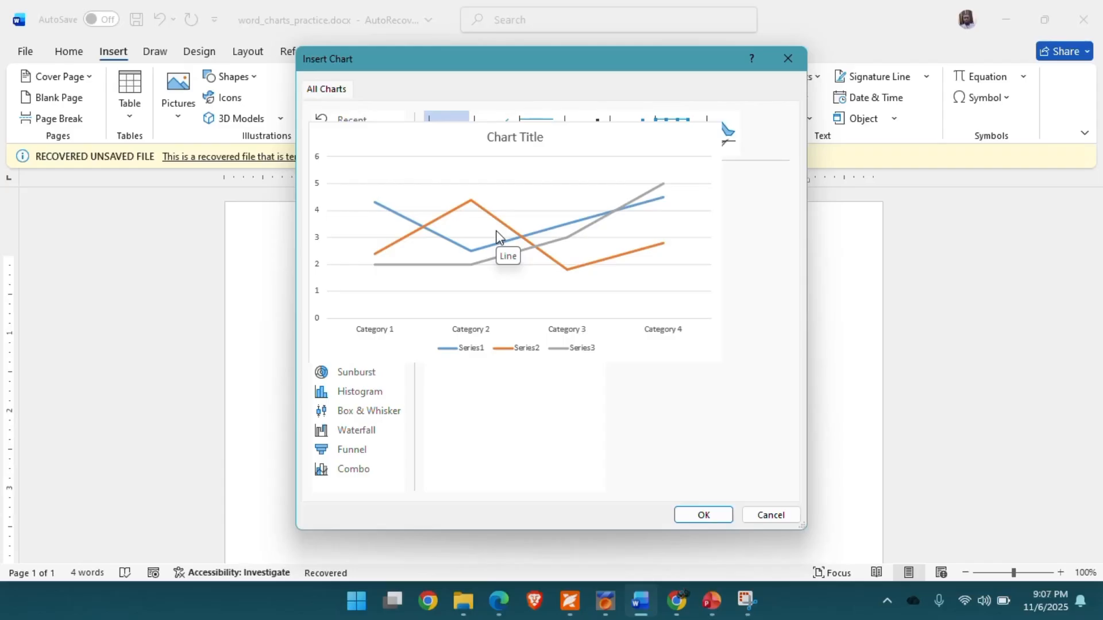
left_click(340, 201)
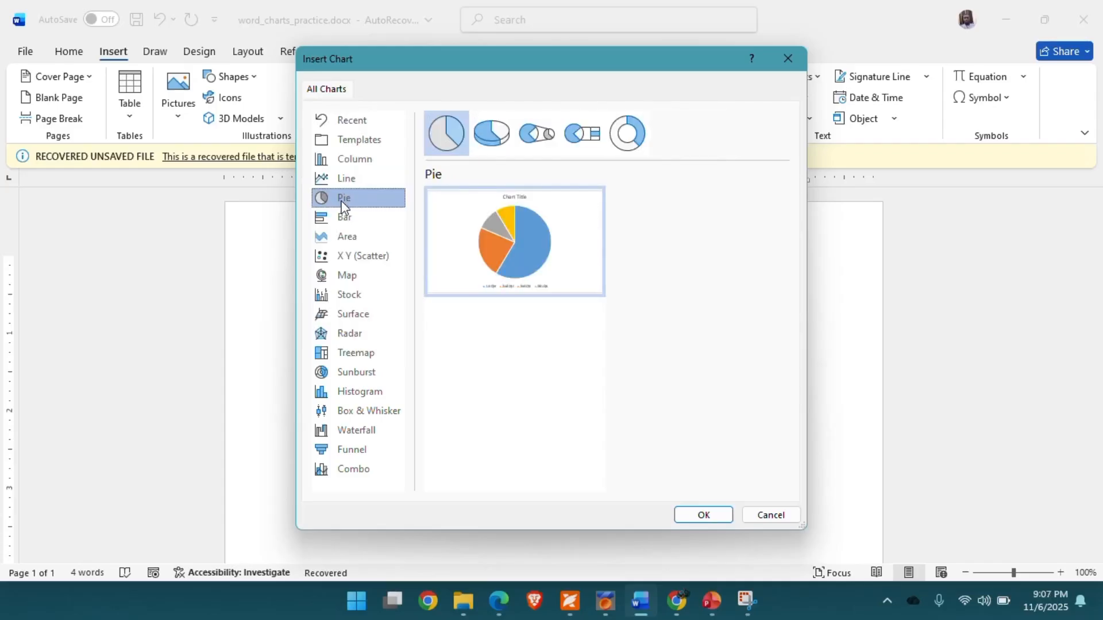
mouse_move(519, 239)
mouse_move(550, 247)
left_click(344, 218)
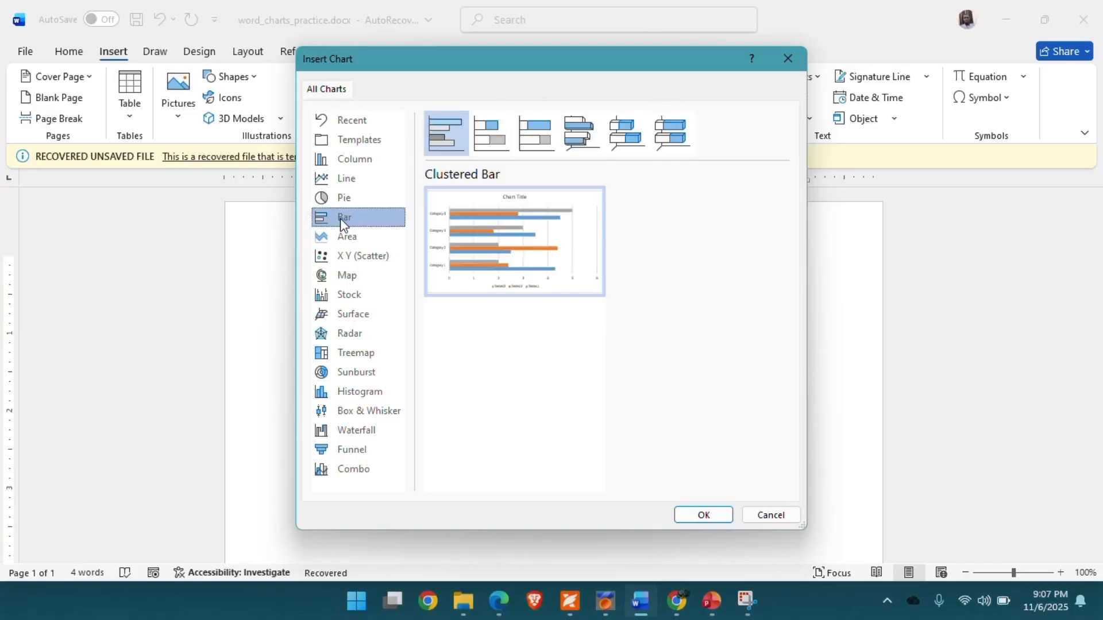
mouse_move(513, 260)
- Compare the column chart subtypes and close the dialog without inserting a chart
left_click(354, 159)
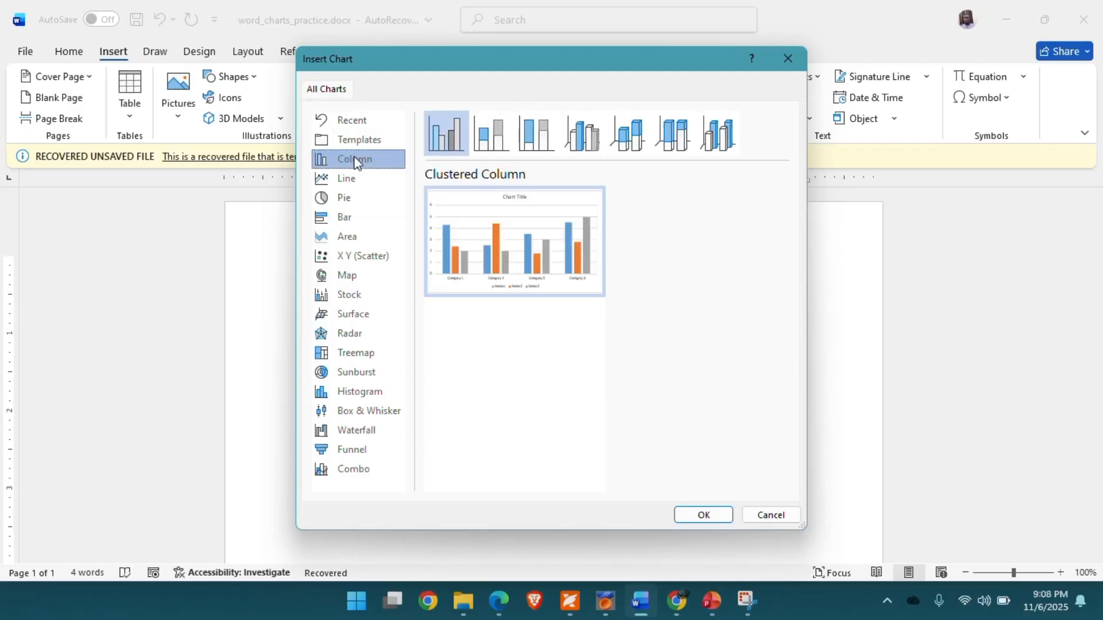
left_click(451, 139)
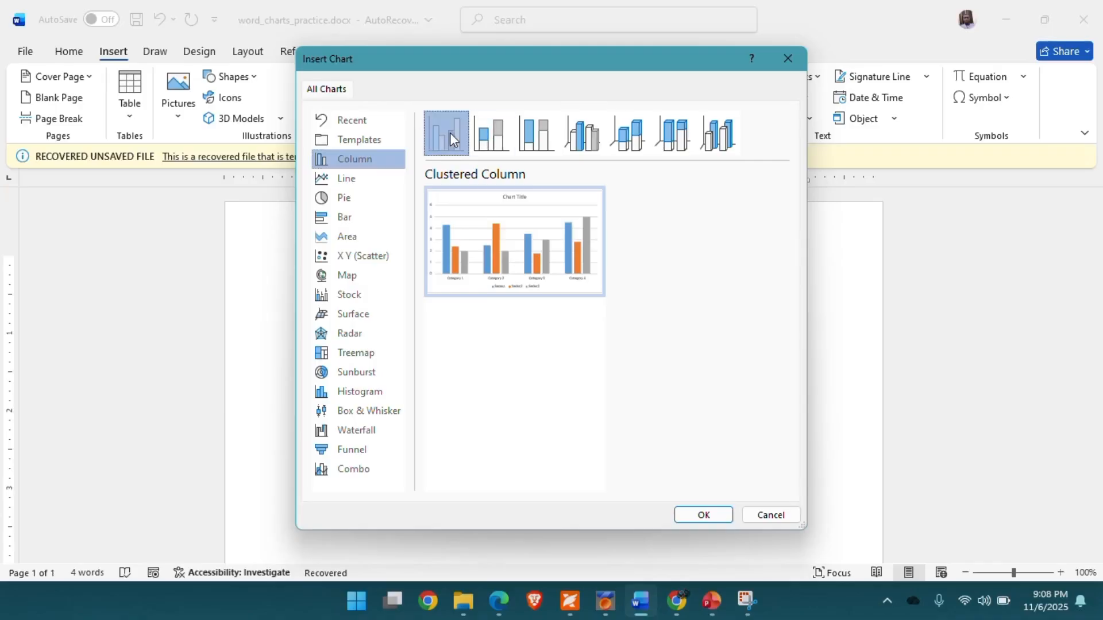
left_click(502, 142)
left_click(541, 137)
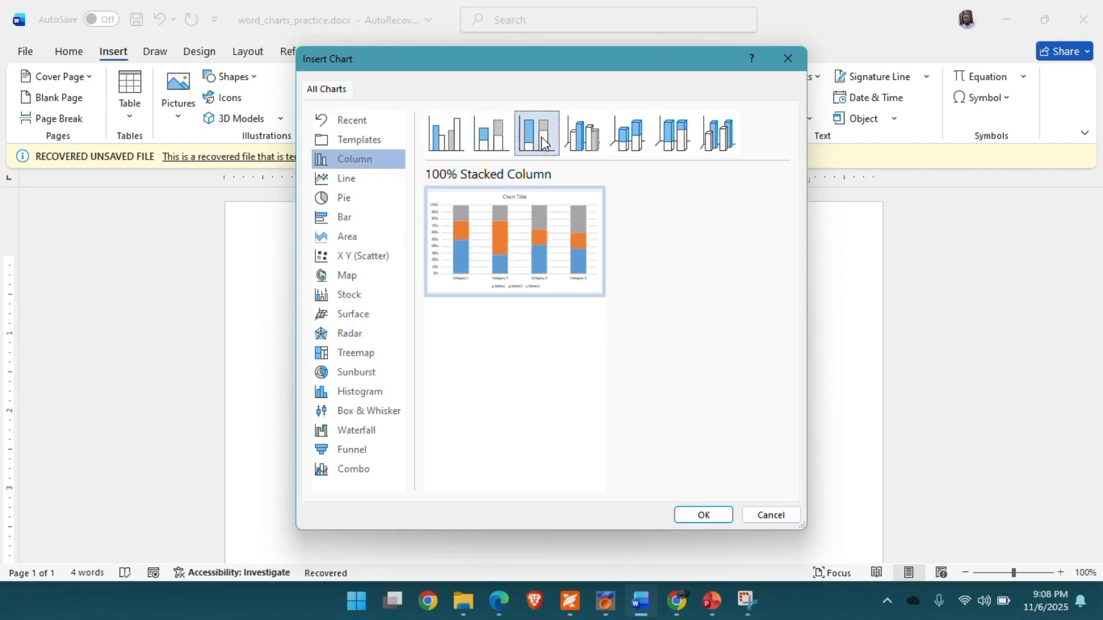
left_click(586, 141)
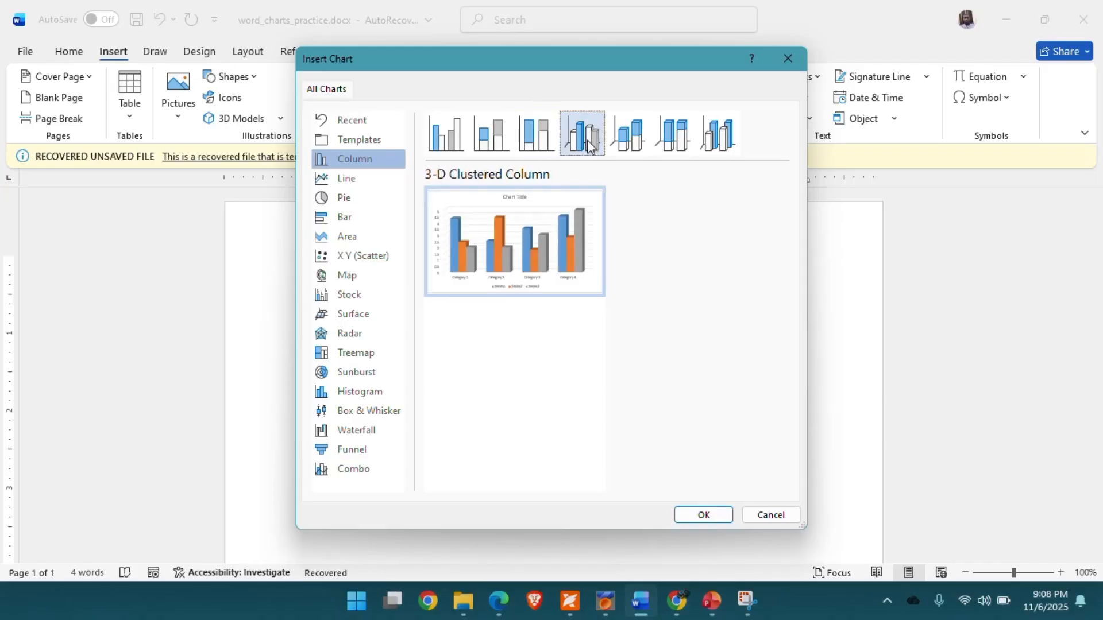
left_click(632, 142)
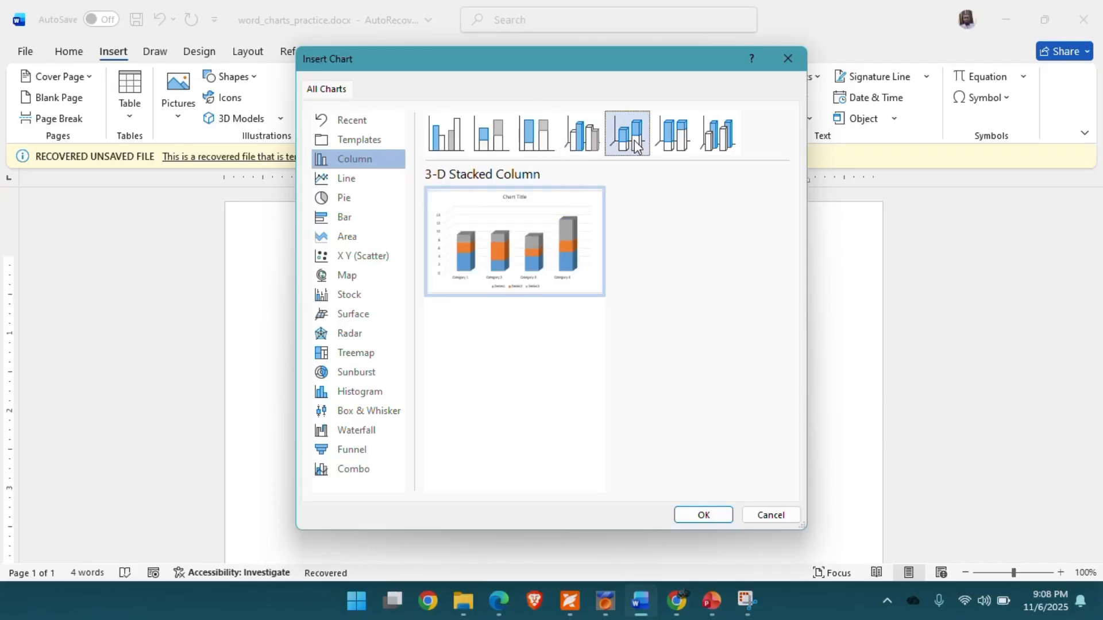
left_click(686, 142)
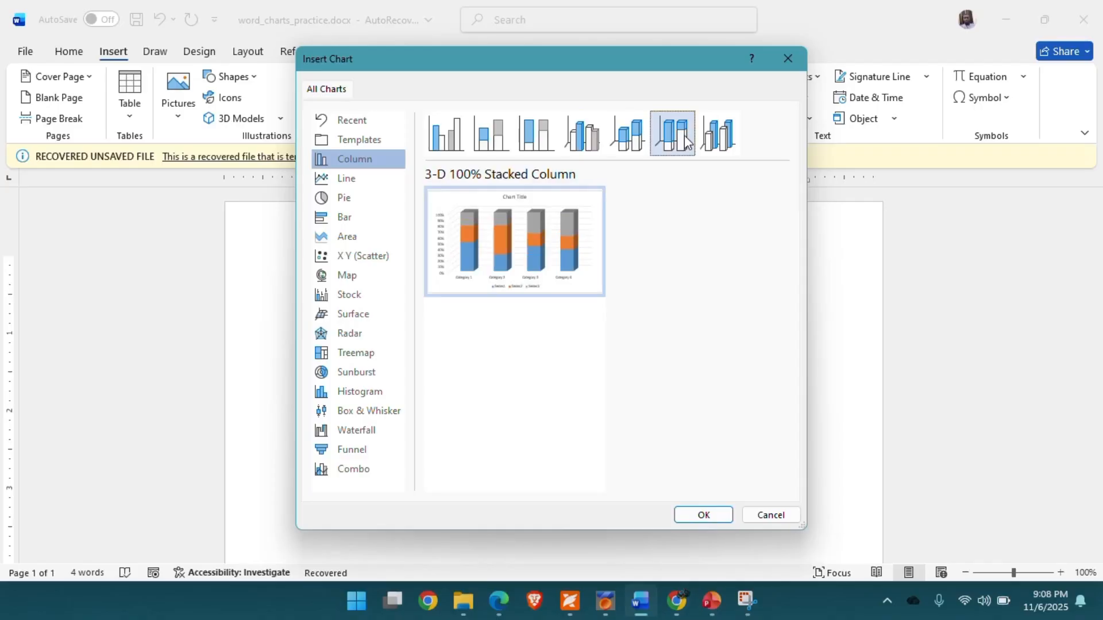
left_click(730, 141)
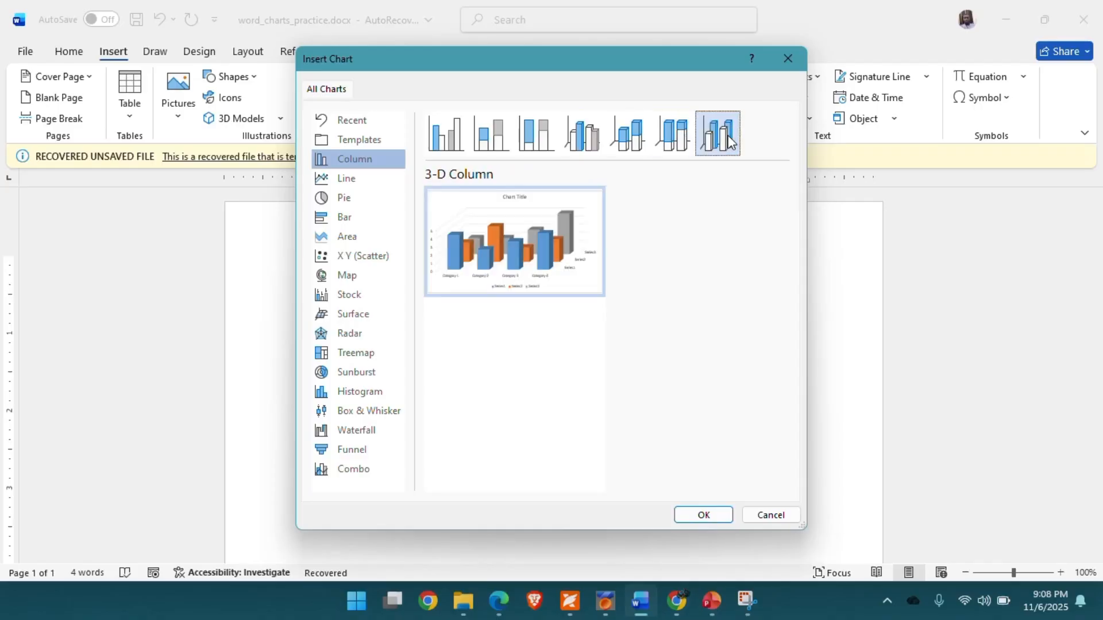
mouse_move(547, 222)
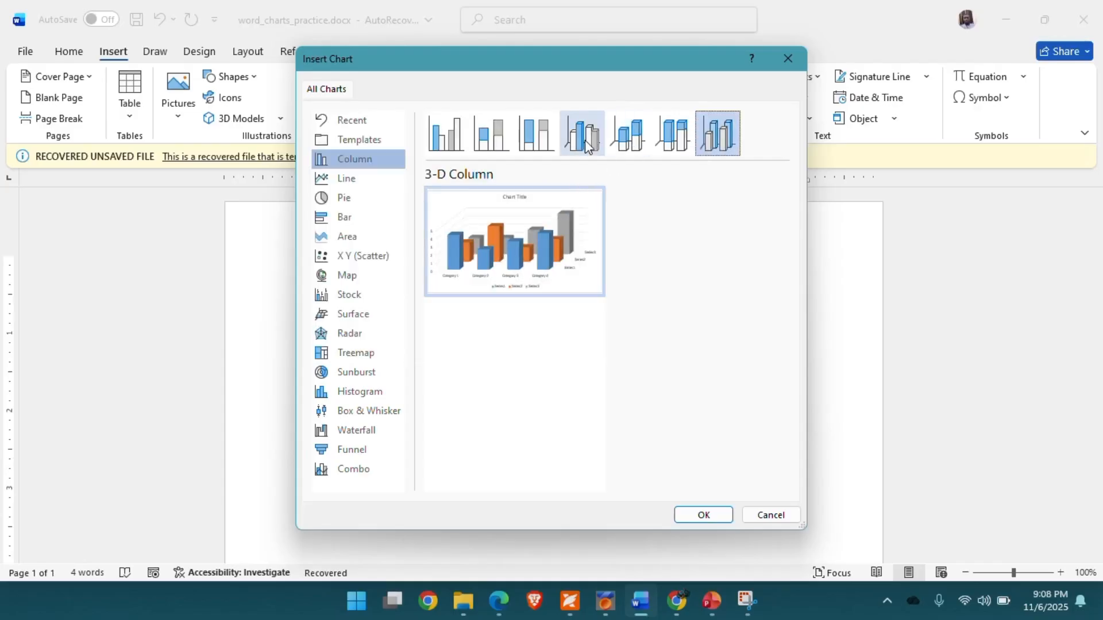
left_click(459, 144)
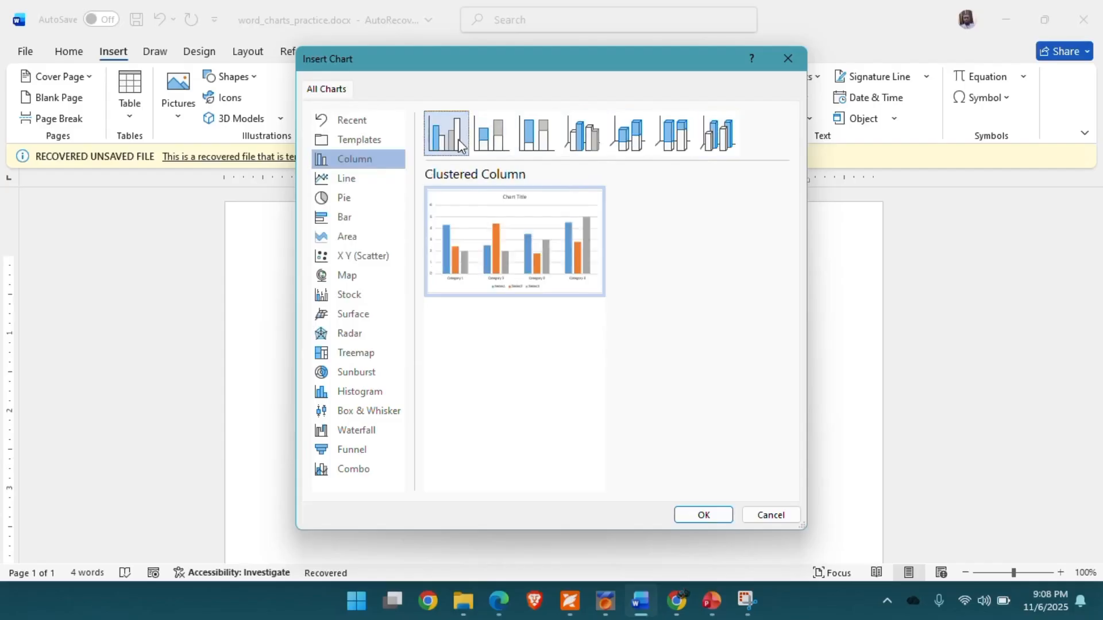
mouse_move(527, 266)
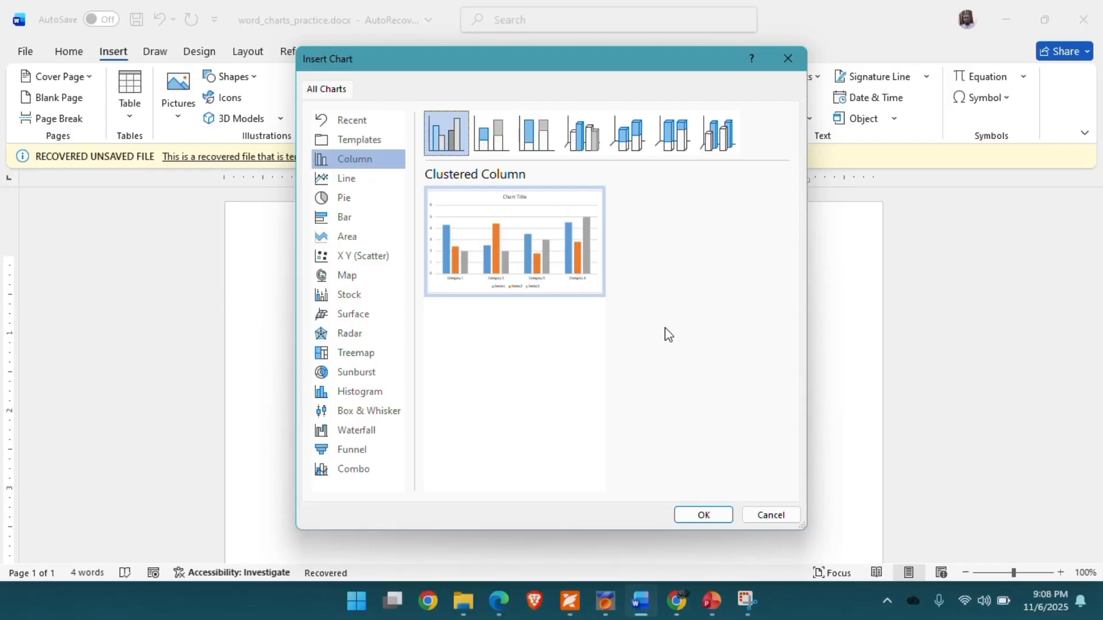
left_click(778, 518)
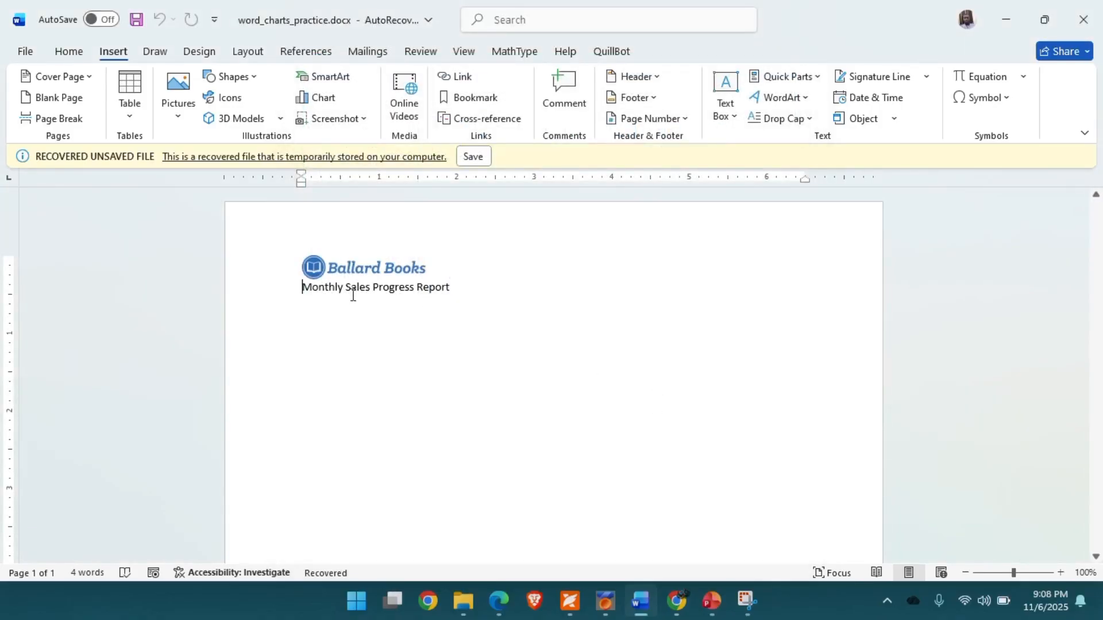
- Insert a Clustered Column chart on the empty line below the report title
left_click(305, 306)
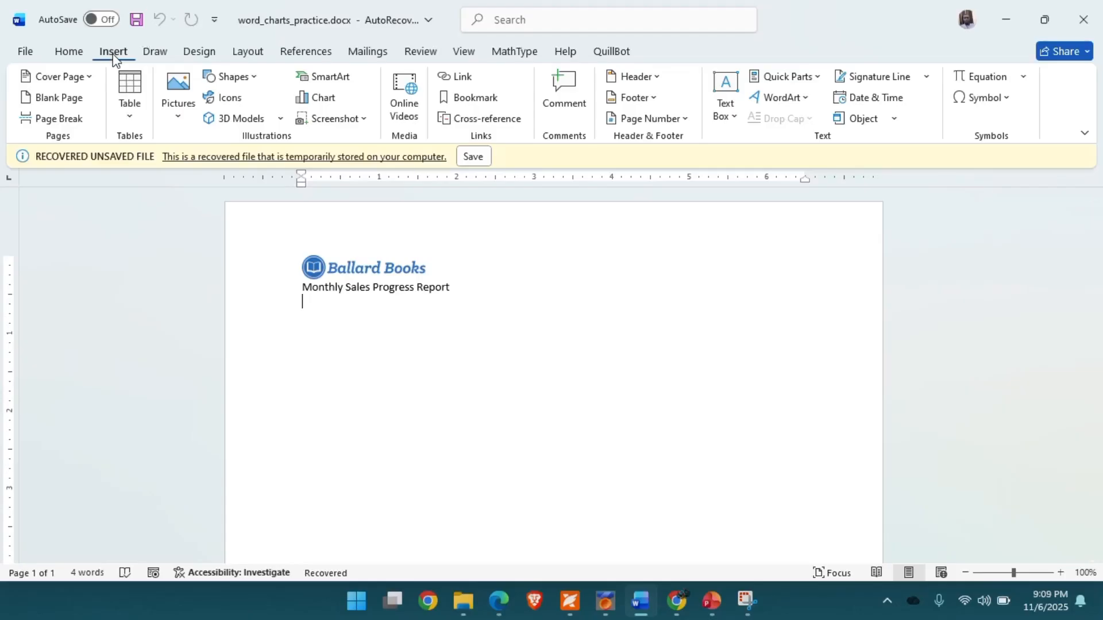
left_click(333, 102)
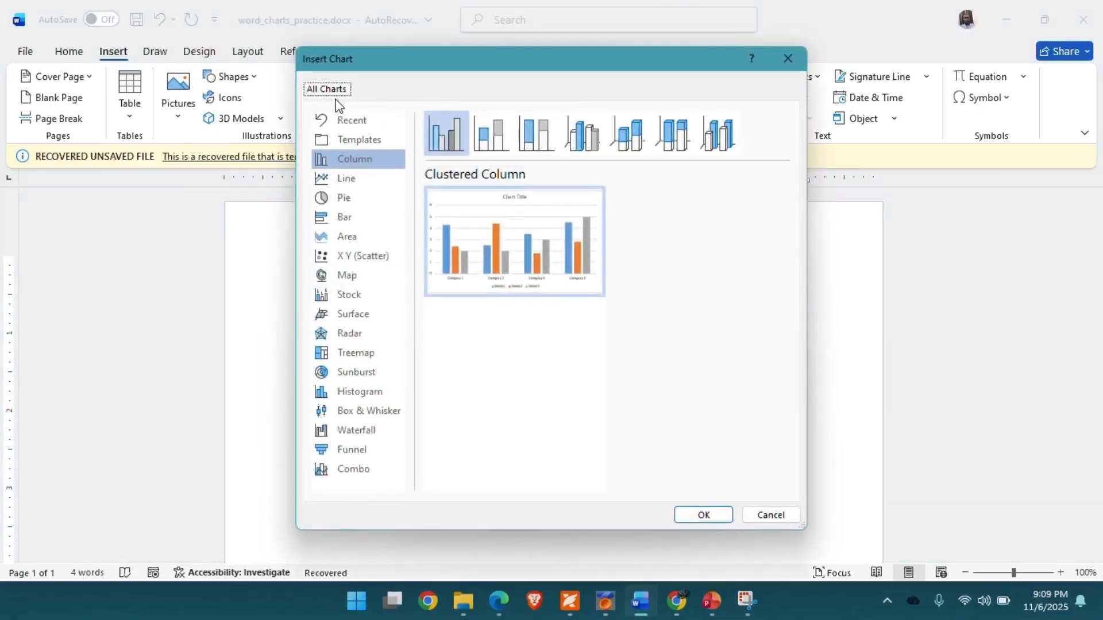
left_click(362, 162)
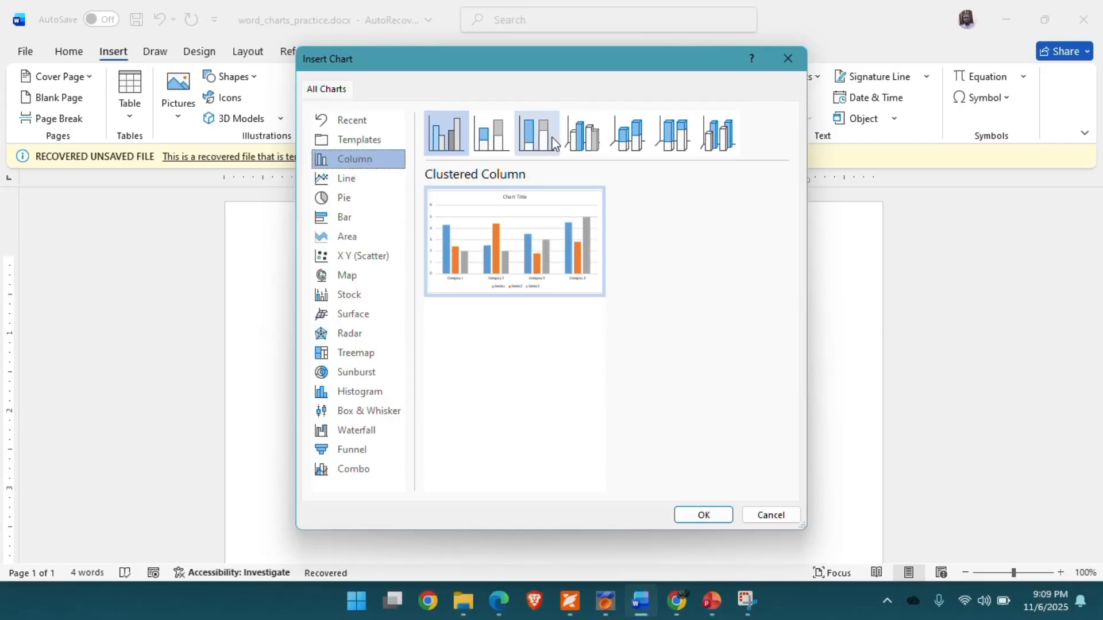
mouse_move(506, 224)
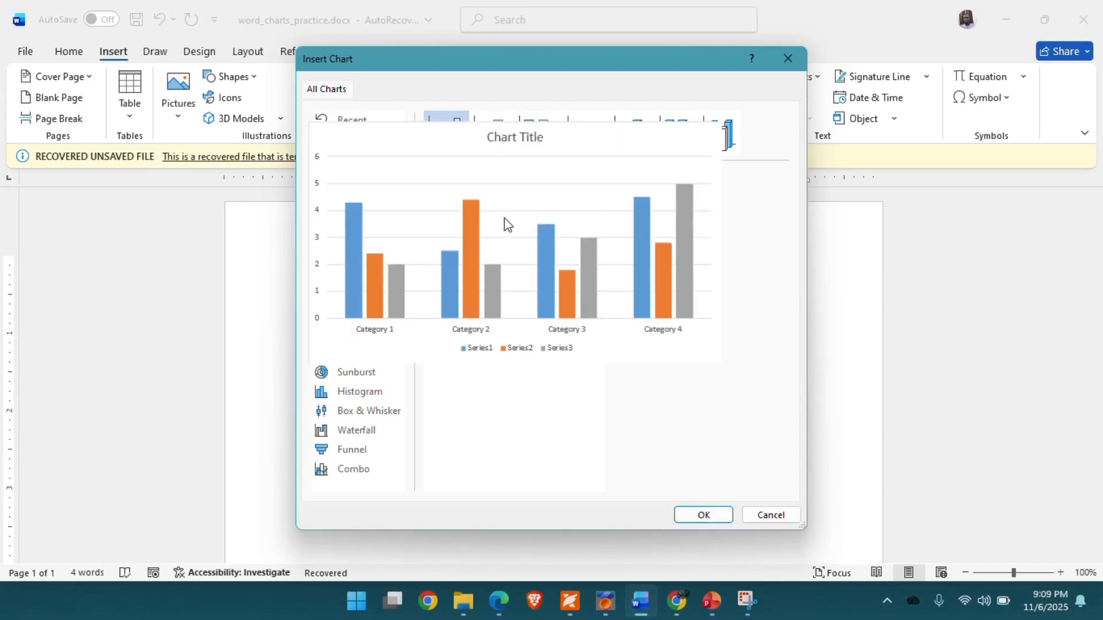
left_click(702, 513)
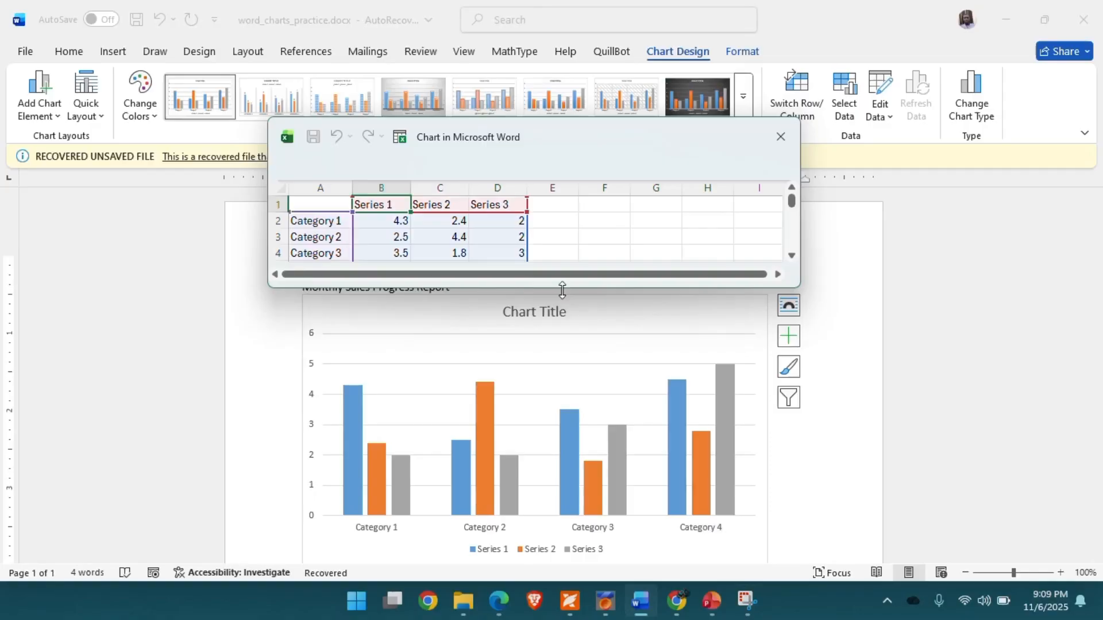
- Enlarge the chart data window and add a Series 4 header in the next empty column
left_click_drag(561, 288, 560, 328)
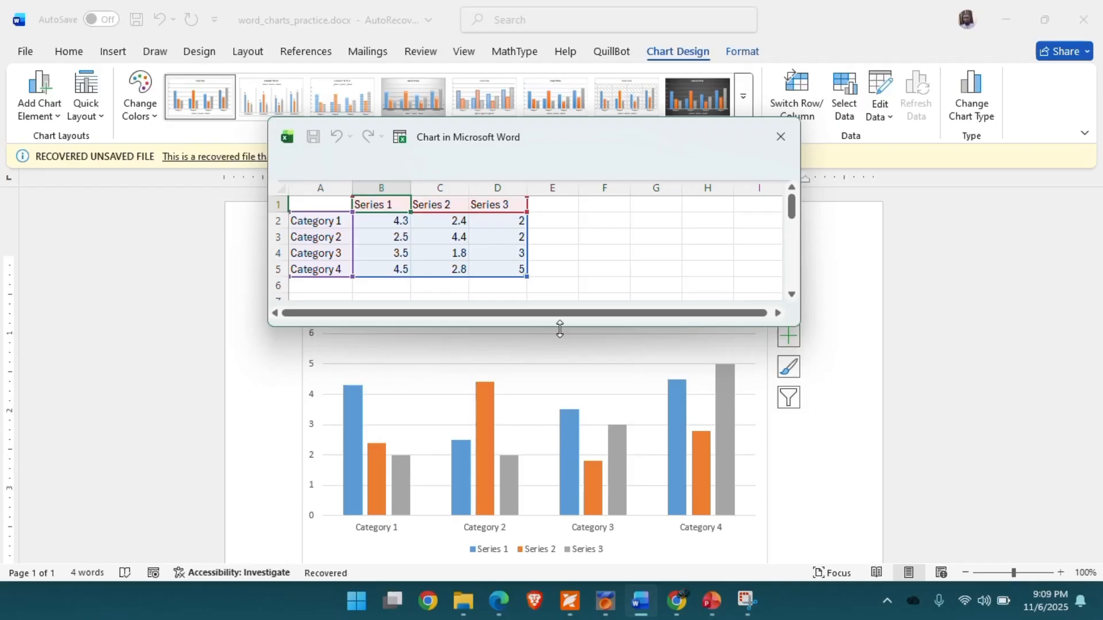
left_click(549, 207)
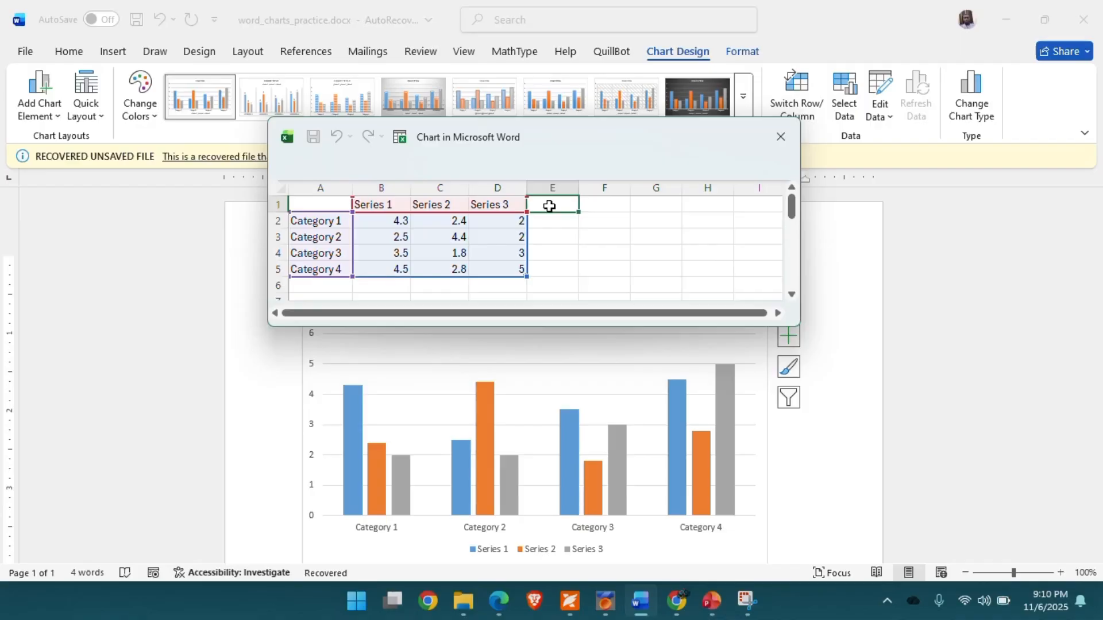
type("Series")
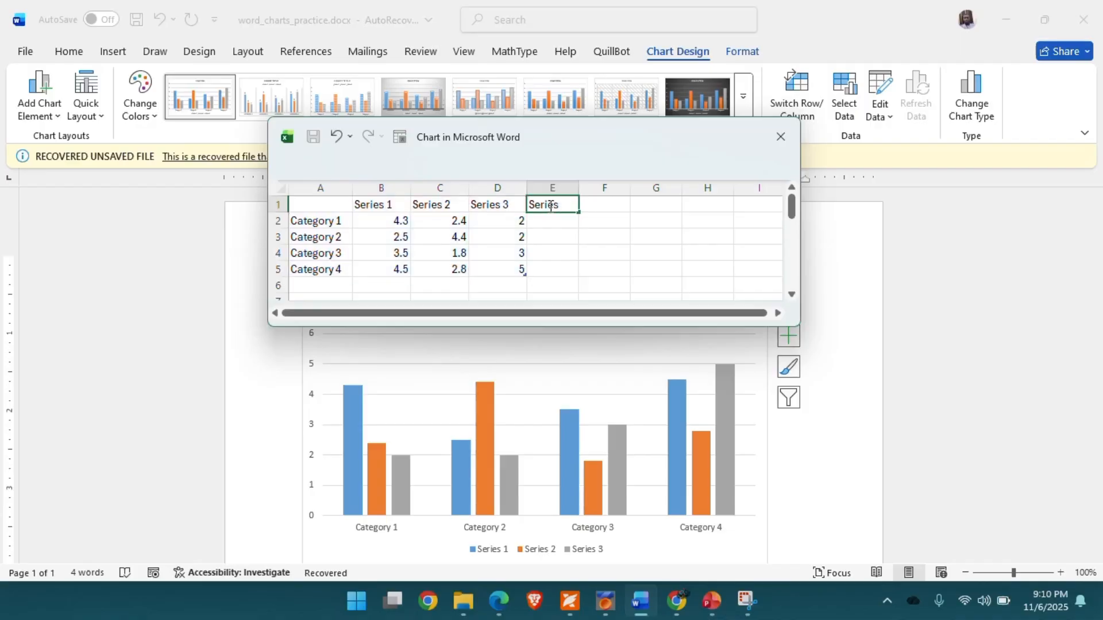
type(" 4")
key("Return")
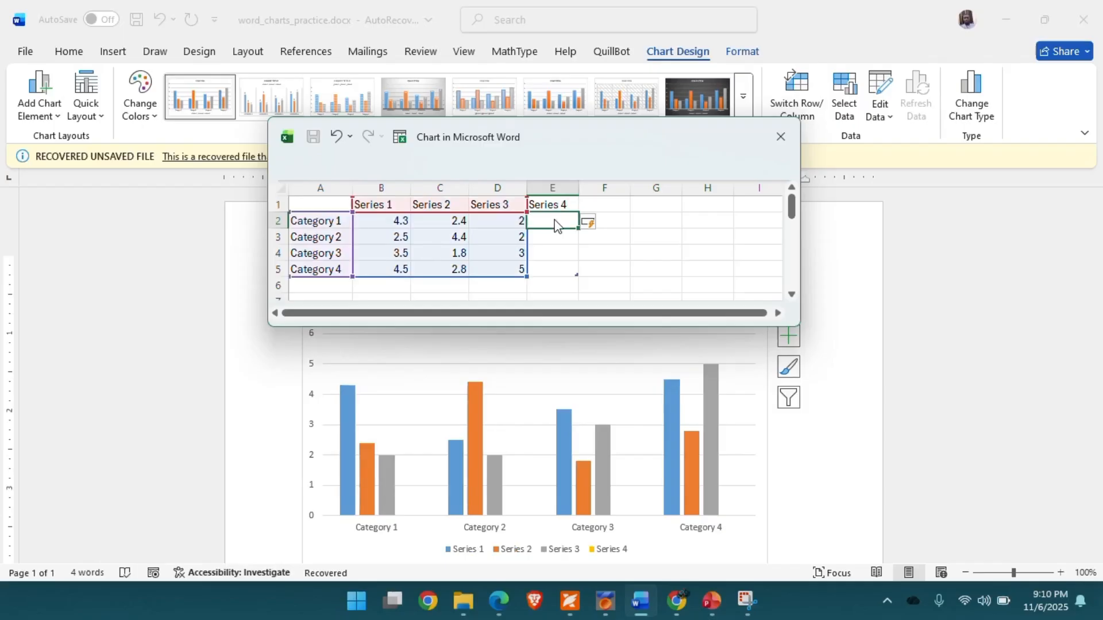
- Enter 5, 4, 7 and 3 as the Series 4 values for Categories 1 to 4
type("5")
key("Return")
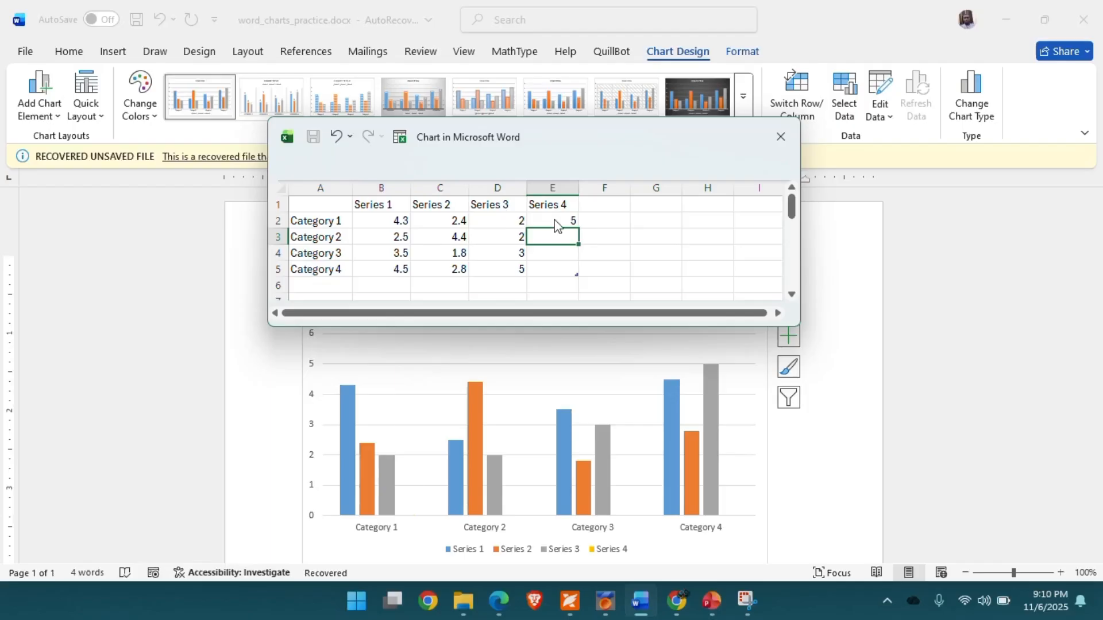
type("4")
key("Return")
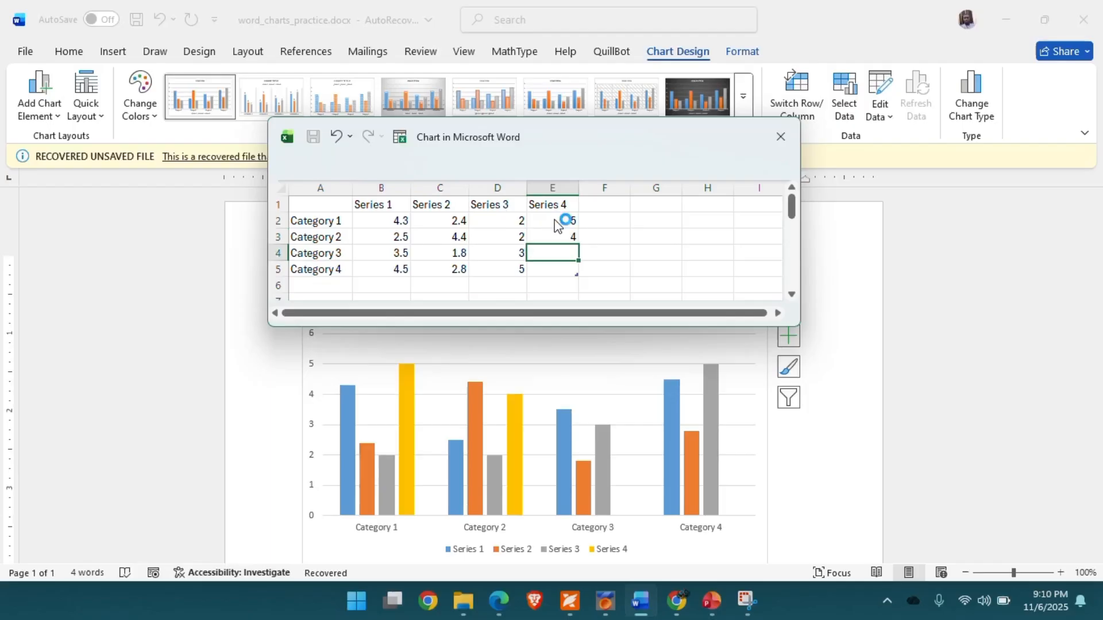
type("7")
key("Return")
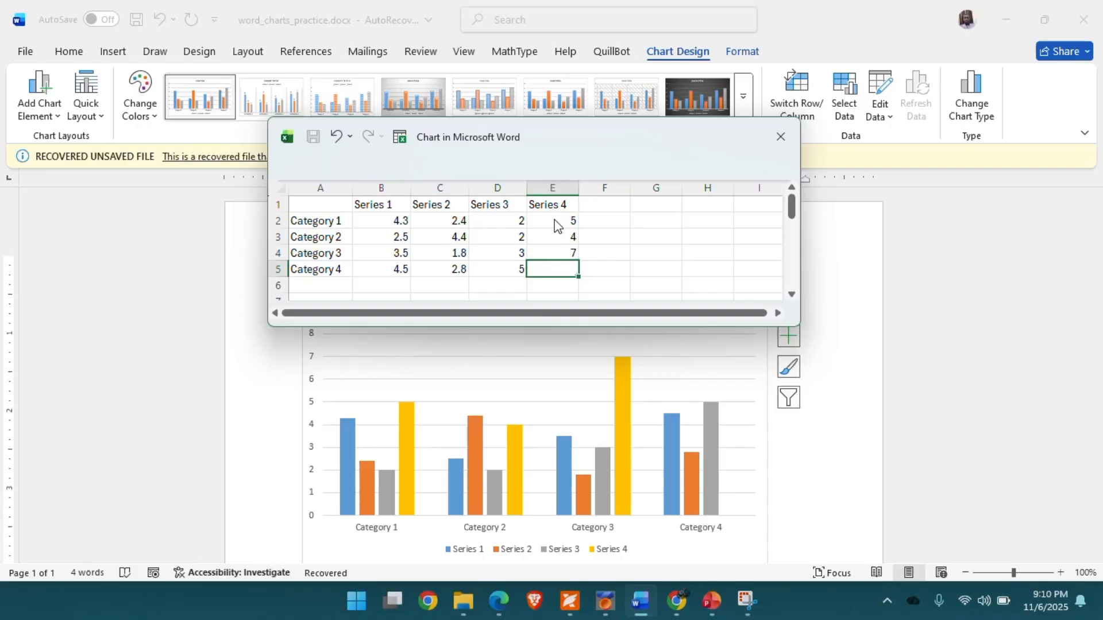
type("3")
key("Up")
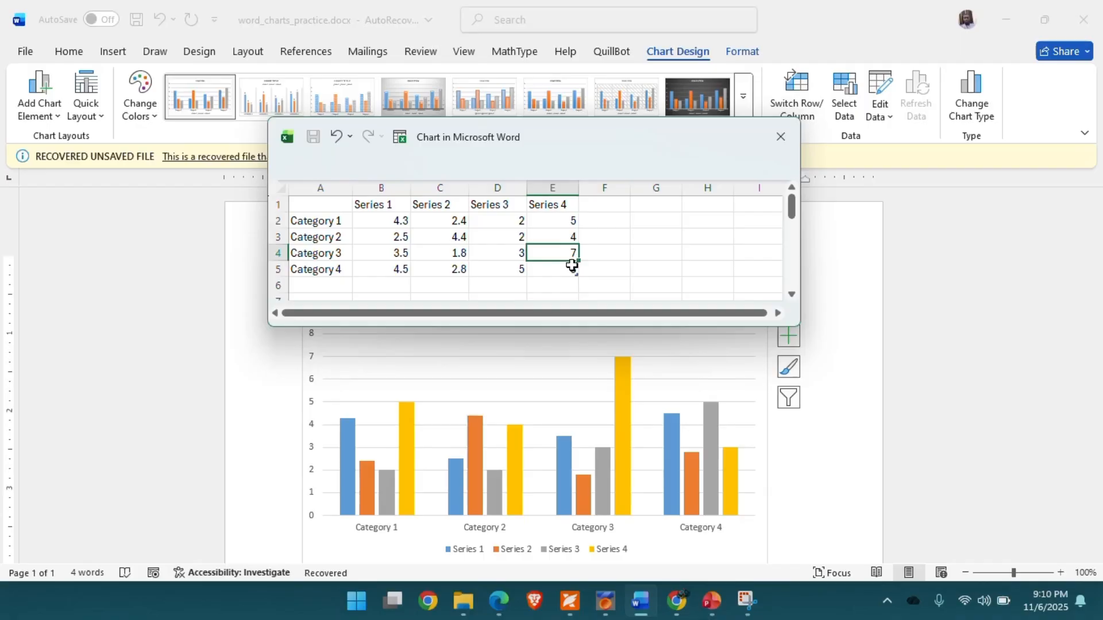
- Add a Category 5 label in the row below Category 4
left_click(325, 285)
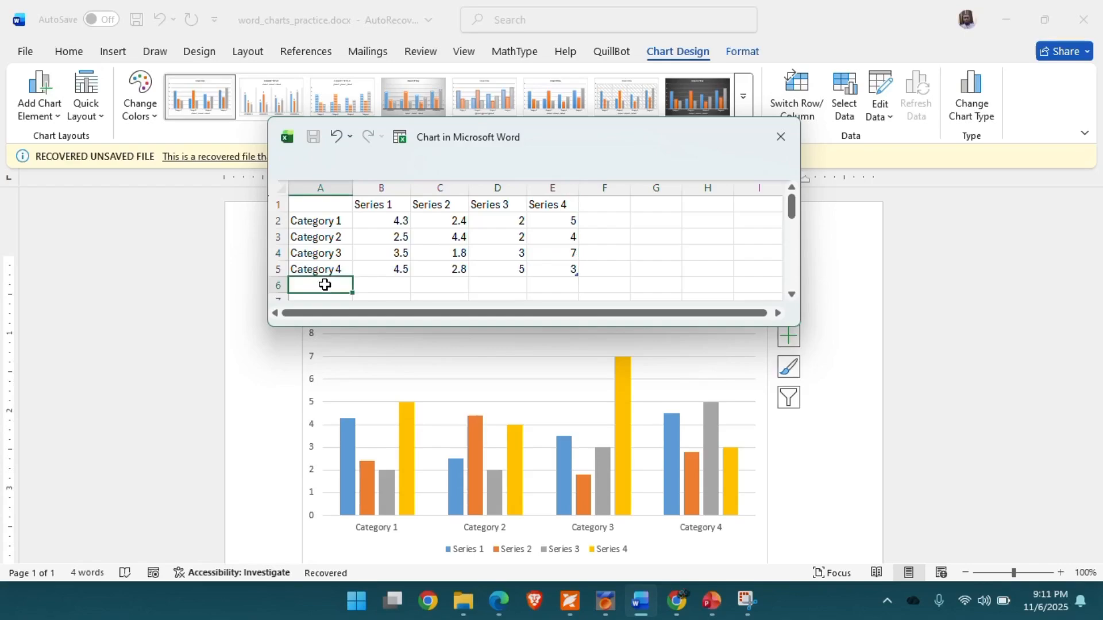
type("Category 5")
- Enter 3.5, 2.3, 3 and 3 as the Category 5 values for Series 1 to 4, then close the chart data window
left_click(388, 282)
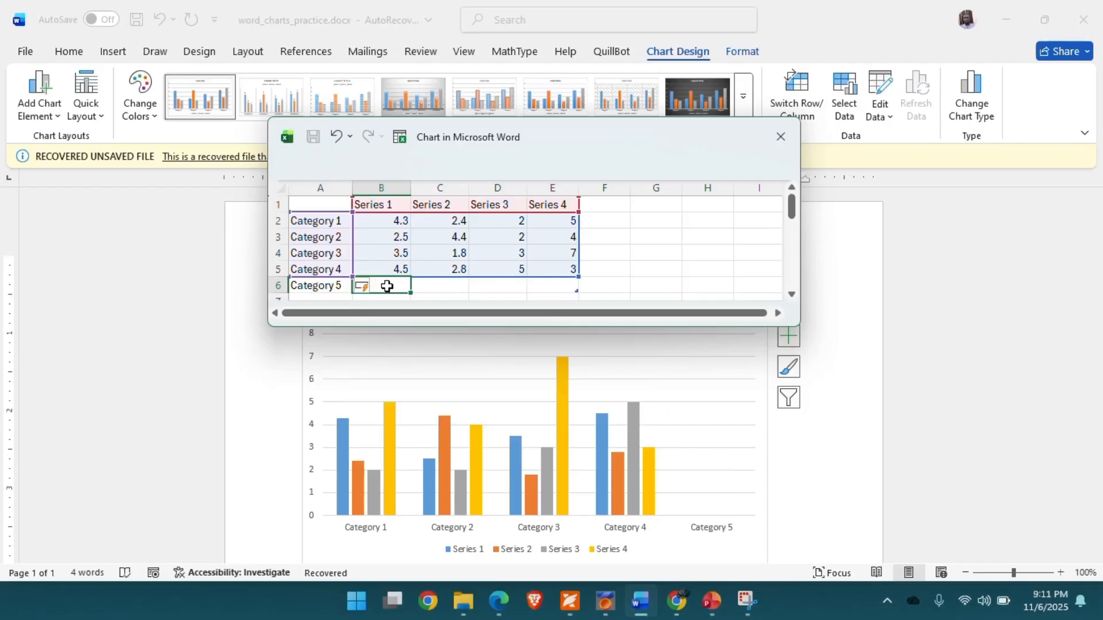
type("3.5")
key("Tab")
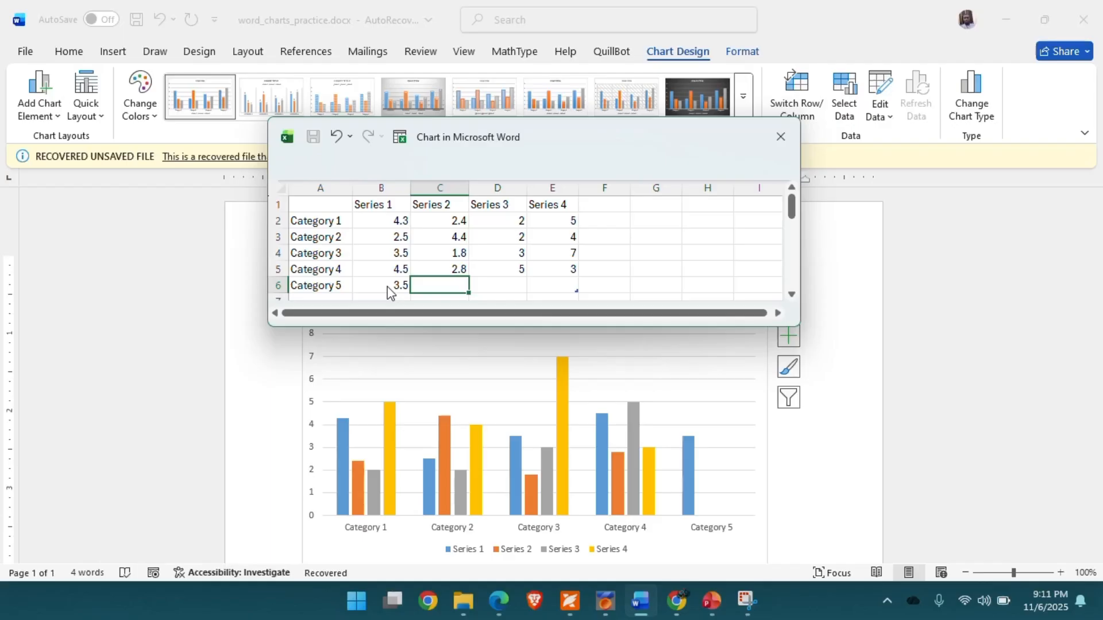
type("2.3")
key("Tab")
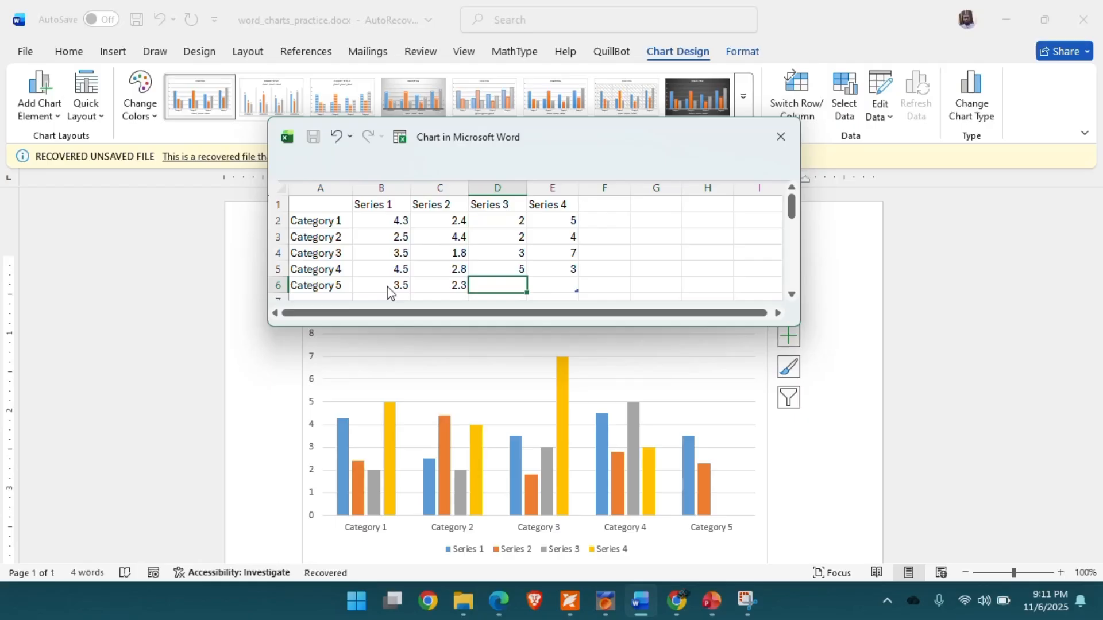
type("3")
key("Tab")
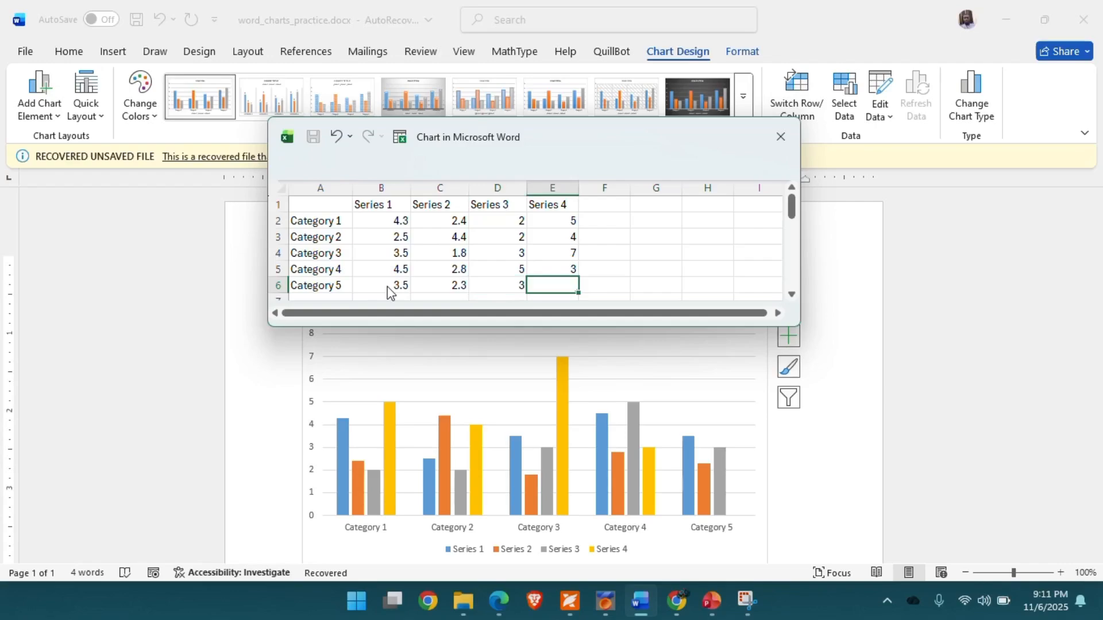
type("3")
key("Return")
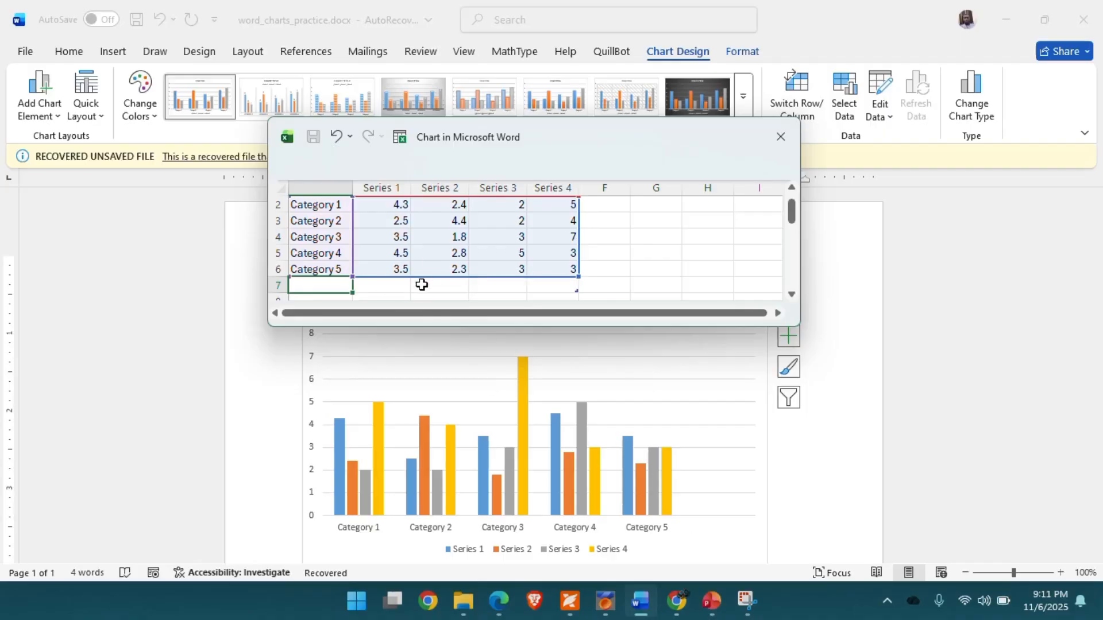
key("Up")
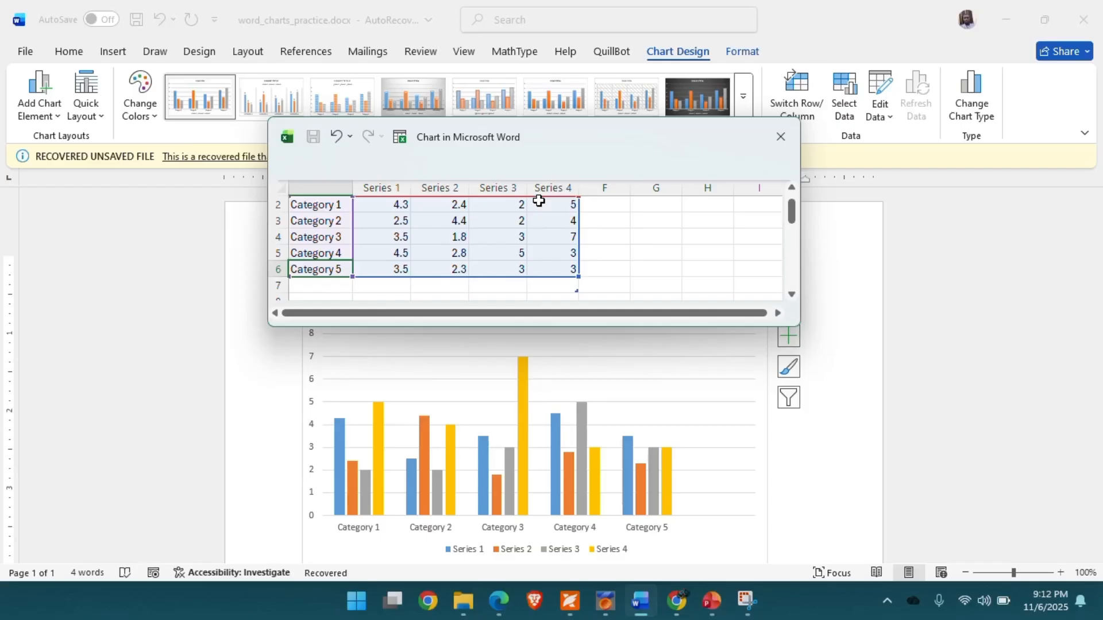
left_click(781, 138)
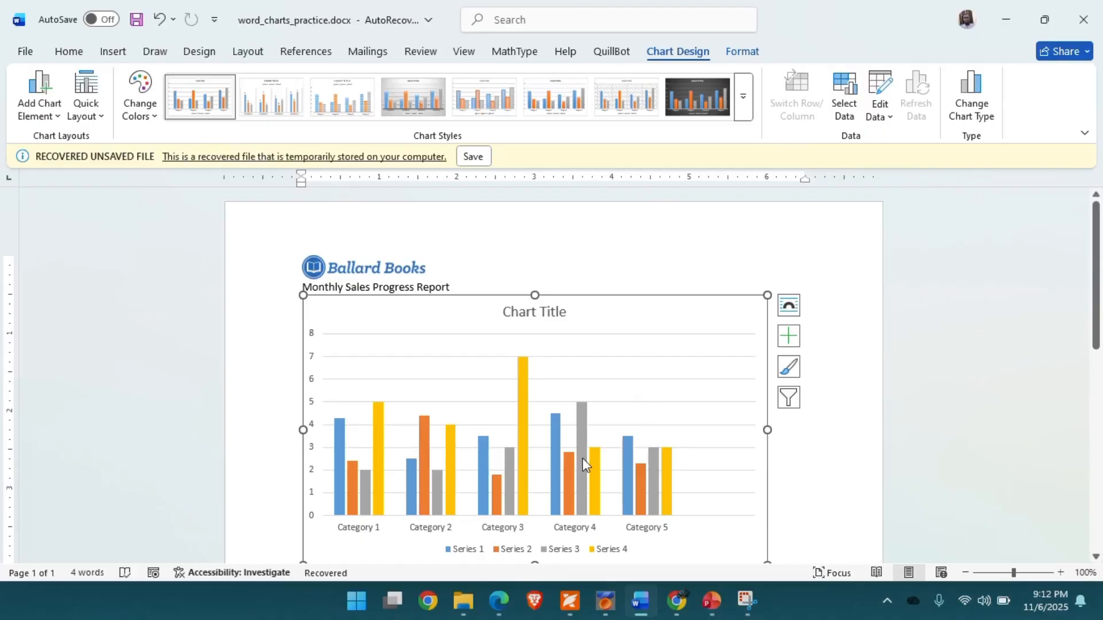
mouse_move(582, 457)
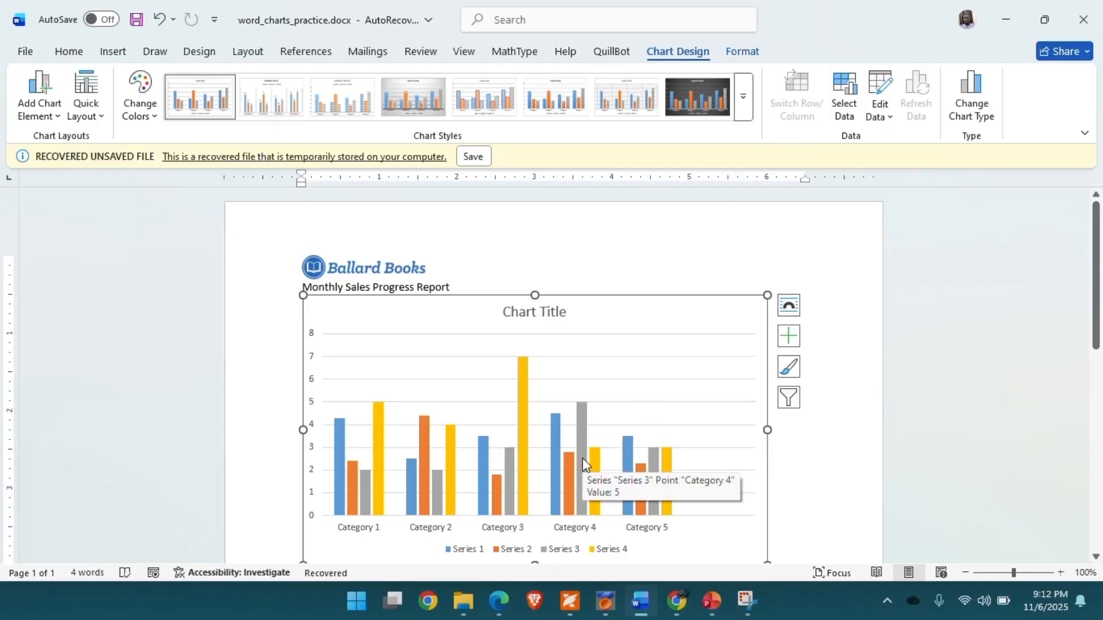
scroll(795, 443, "down", 3)
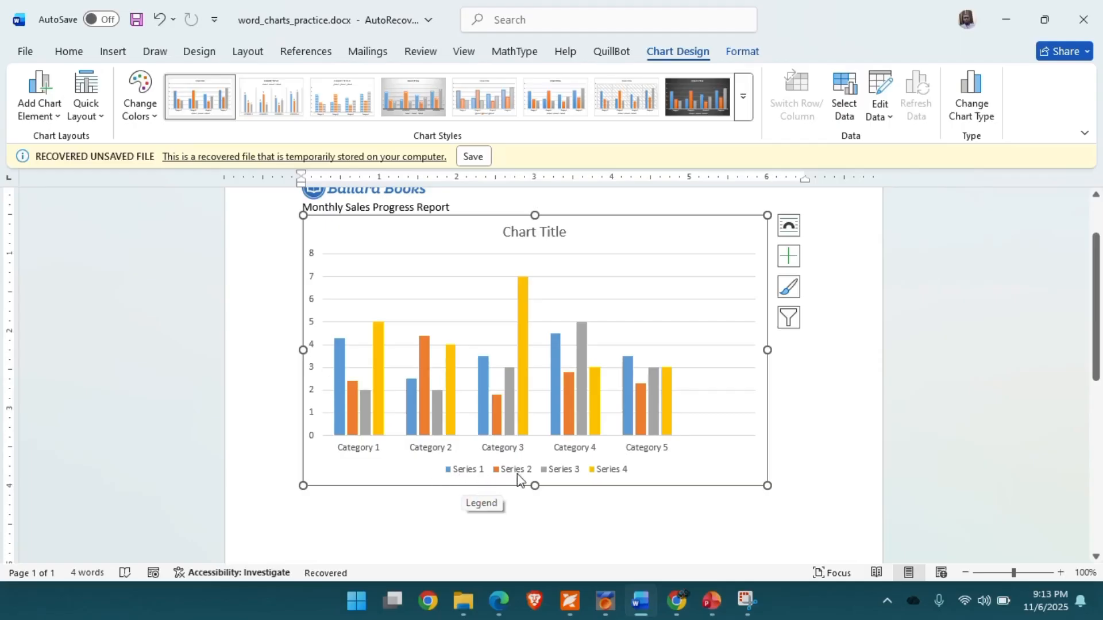
mouse_move(498, 408)
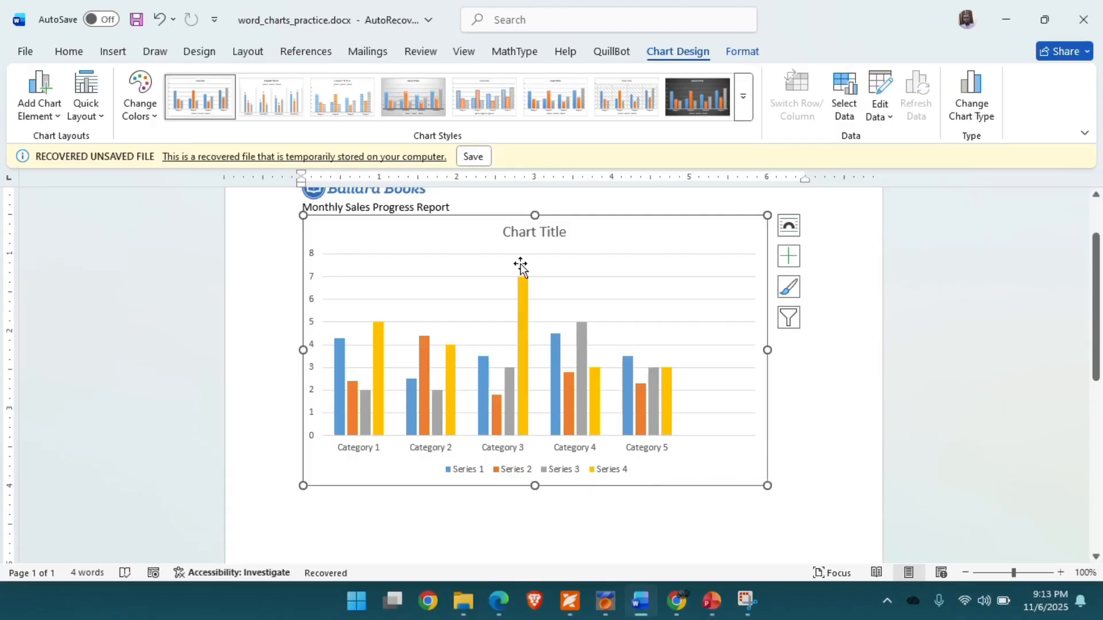
left_click(523, 232)
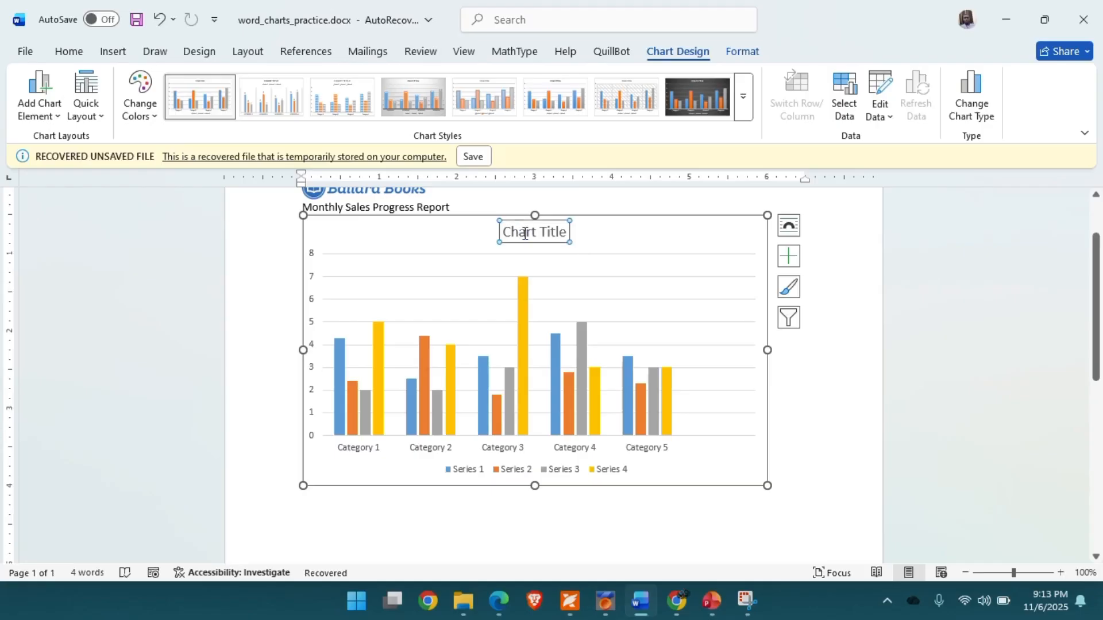
double_click(550, 232)
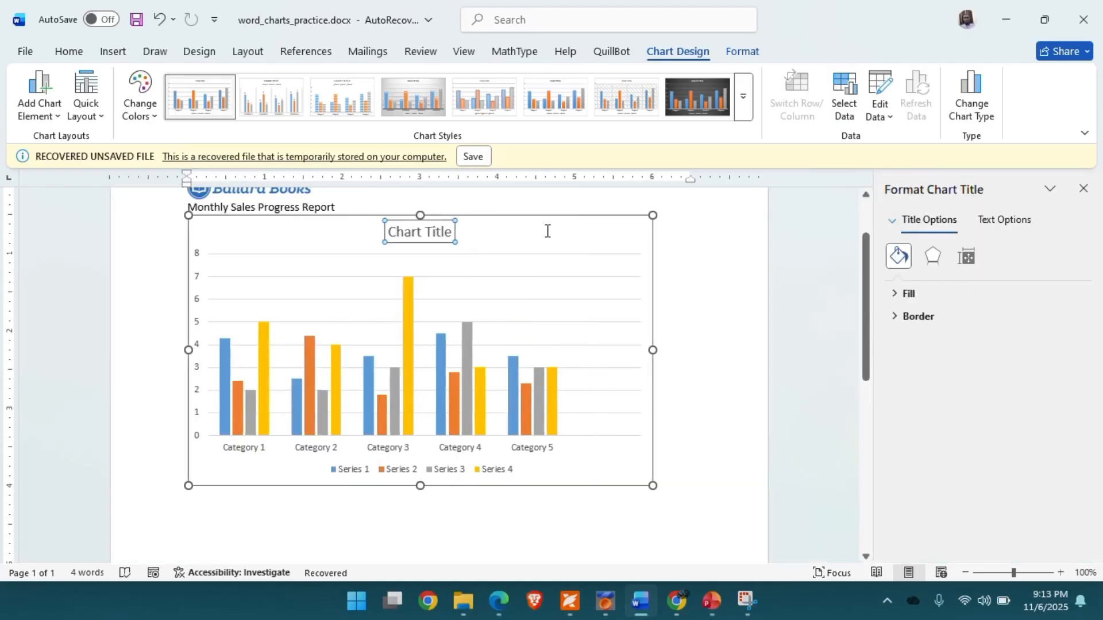
left_click(430, 231)
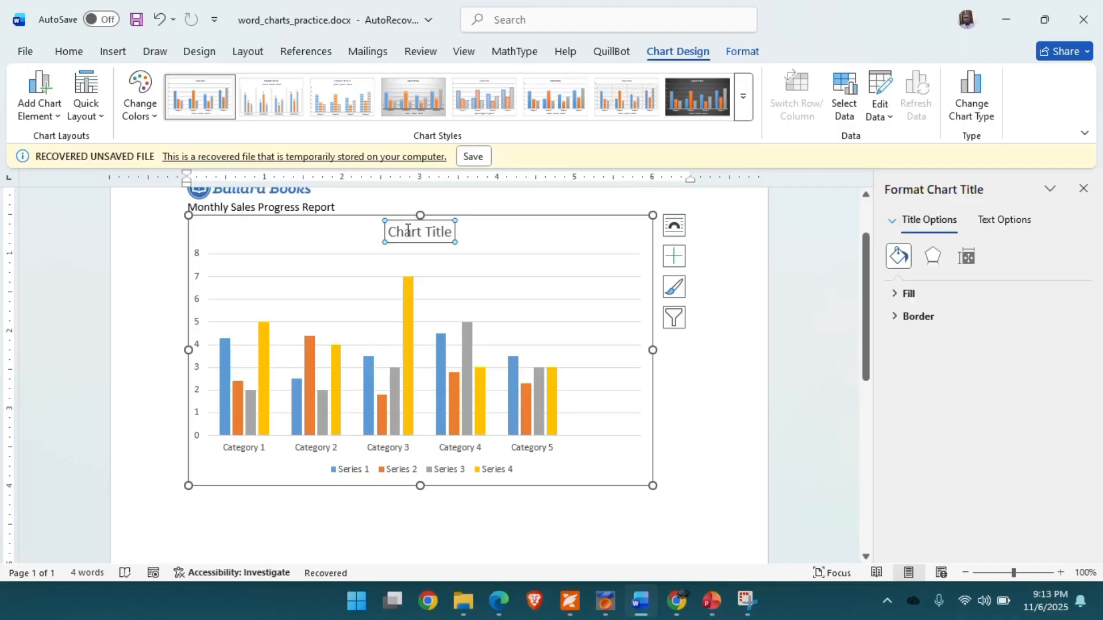
double_click(407, 231)
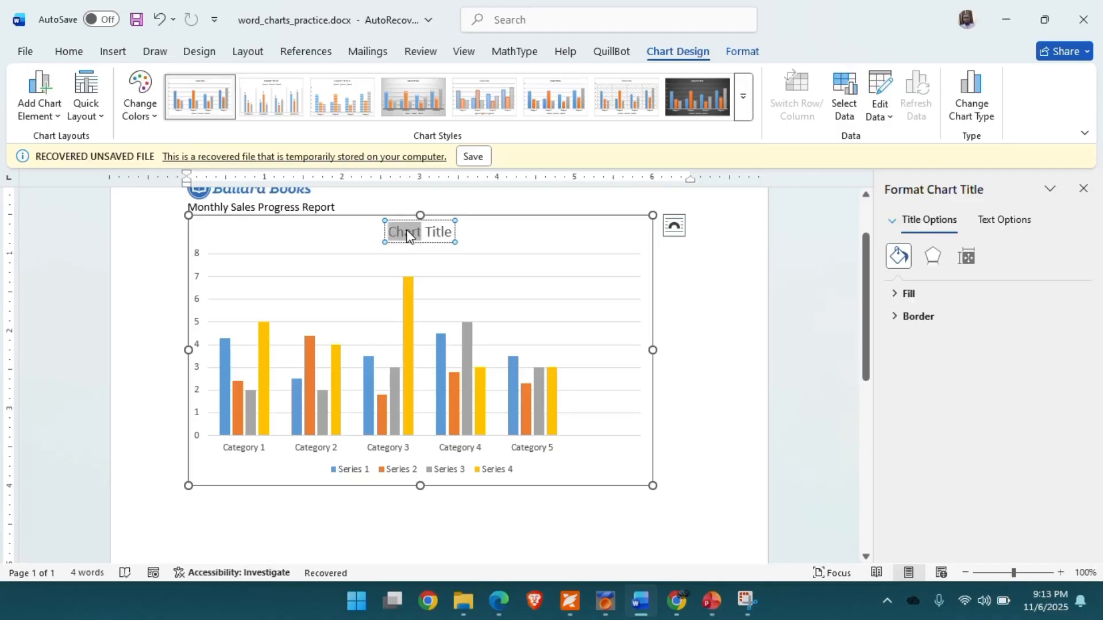
left_click(510, 236)
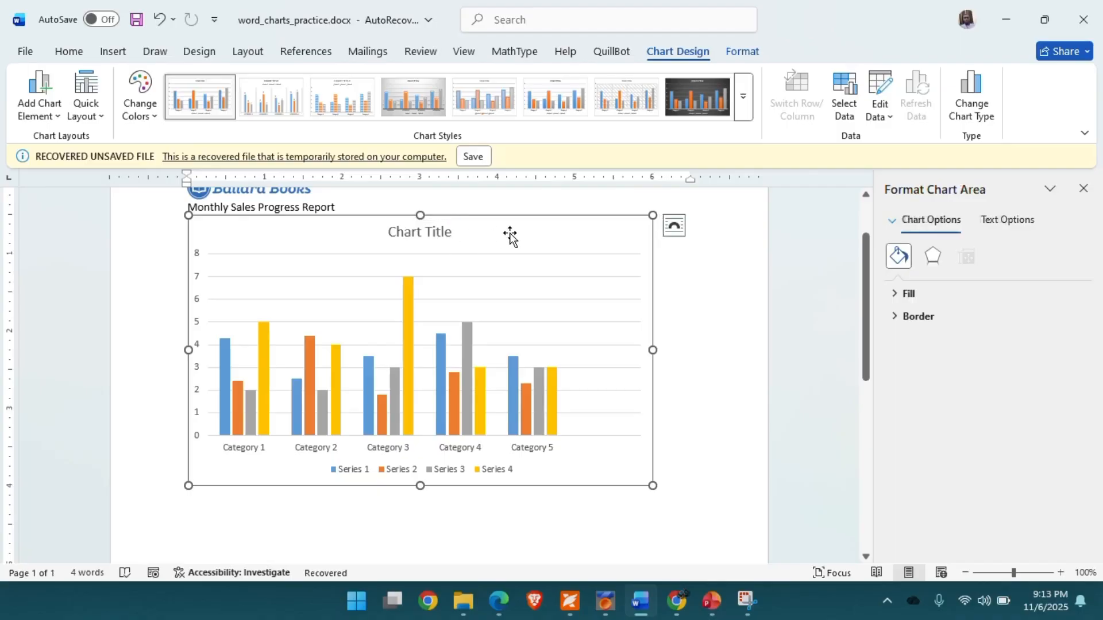
left_click(1084, 192)
left_click(836, 379)
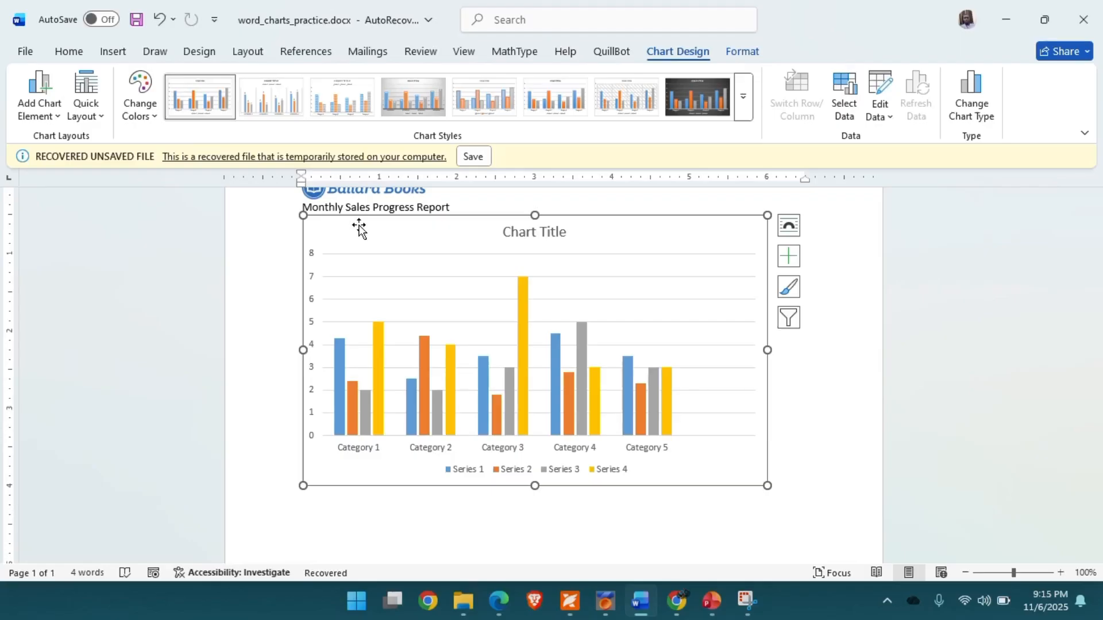
left_click(882, 113)
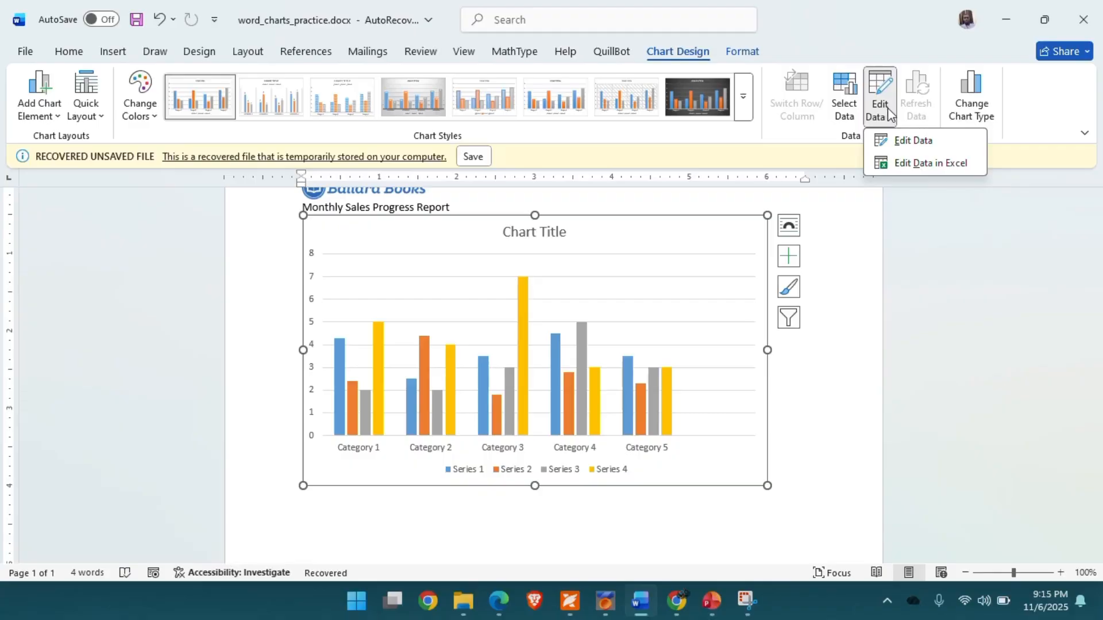
left_click(918, 142)
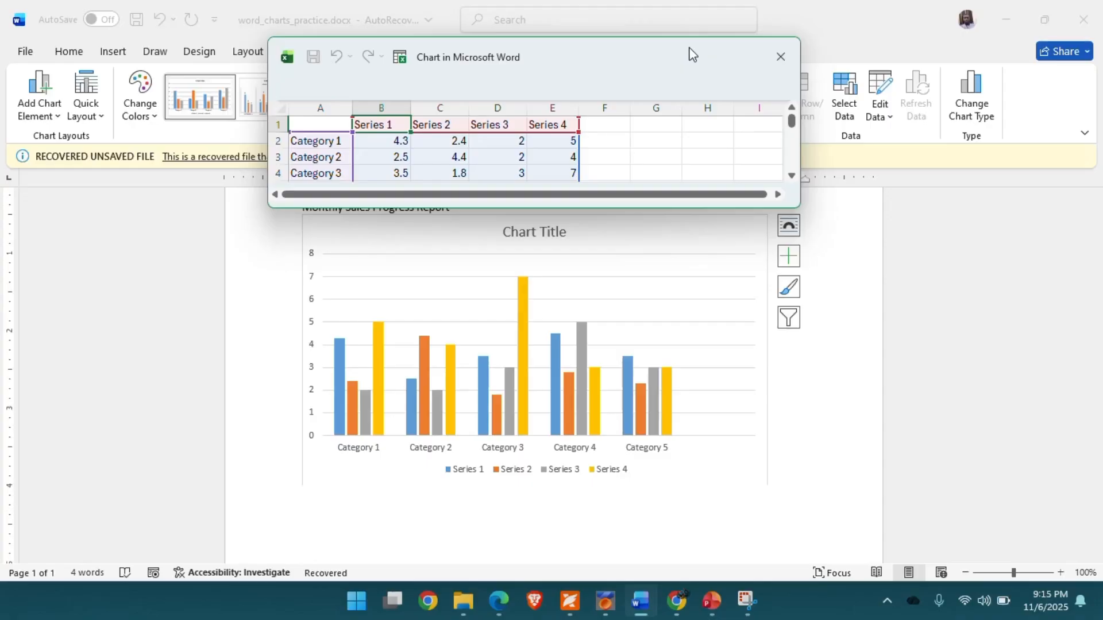
left_click_drag(692, 55, 506, 53)
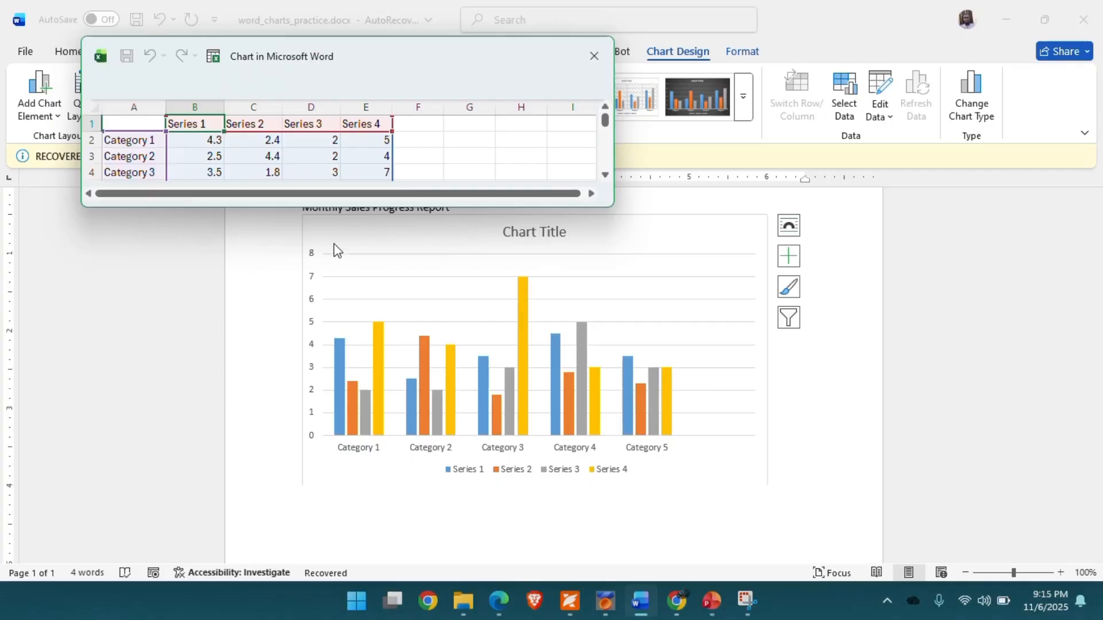
left_click(381, 247)
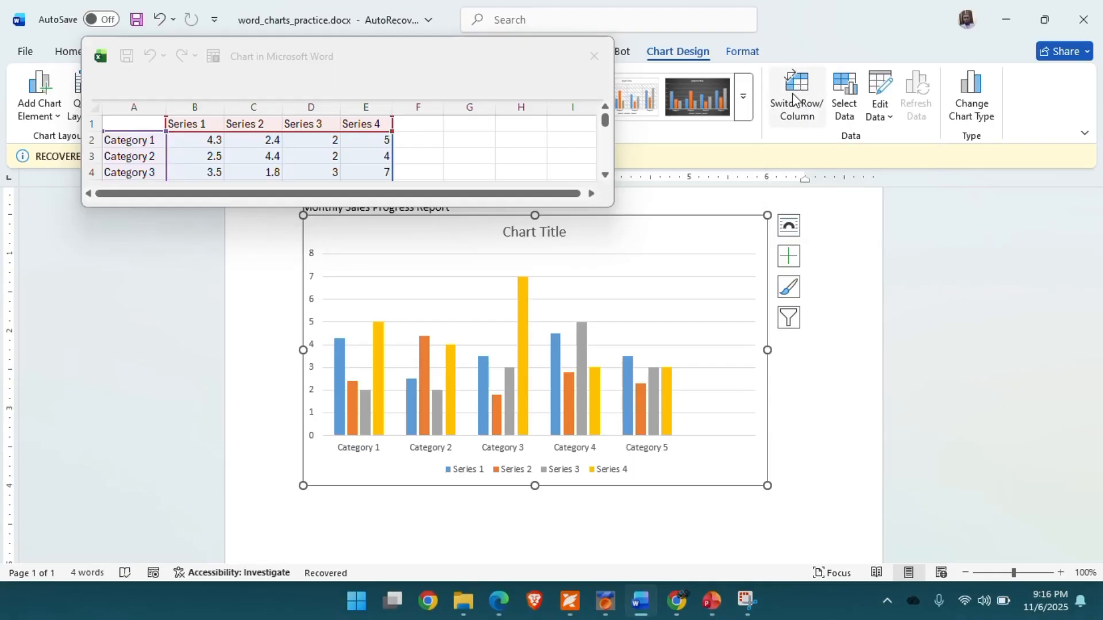
left_click(845, 243)
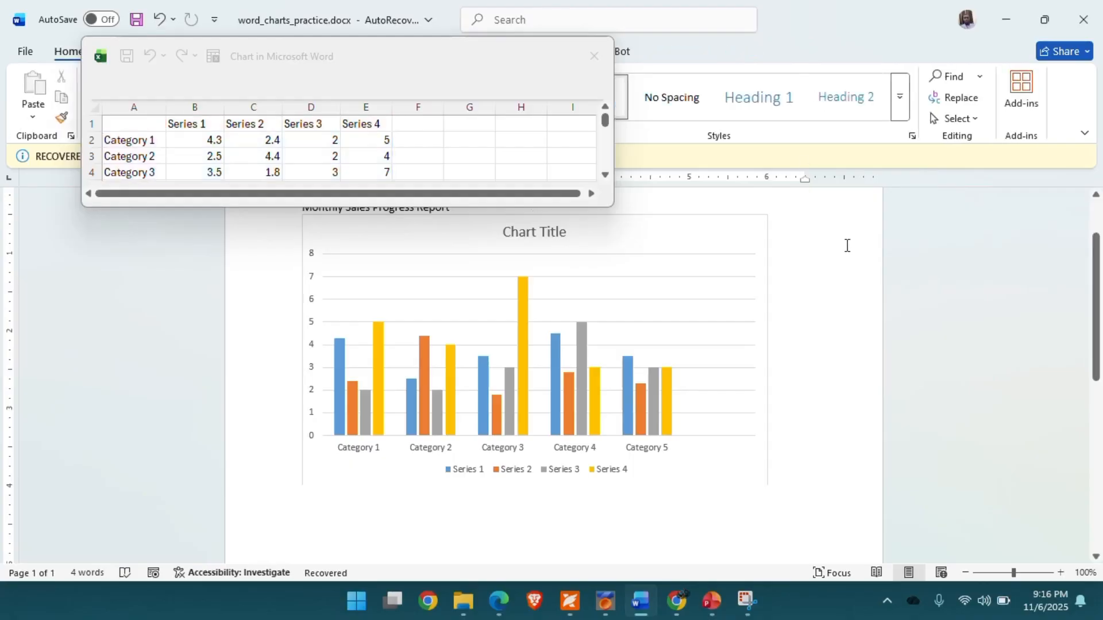
left_click(362, 58)
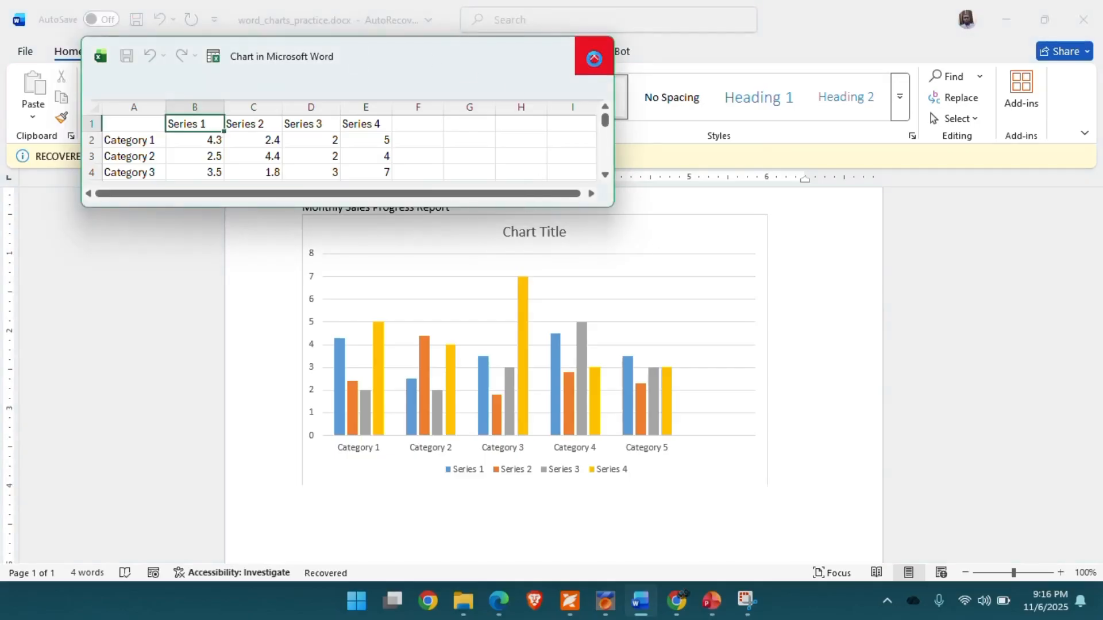
left_click(597, 57)
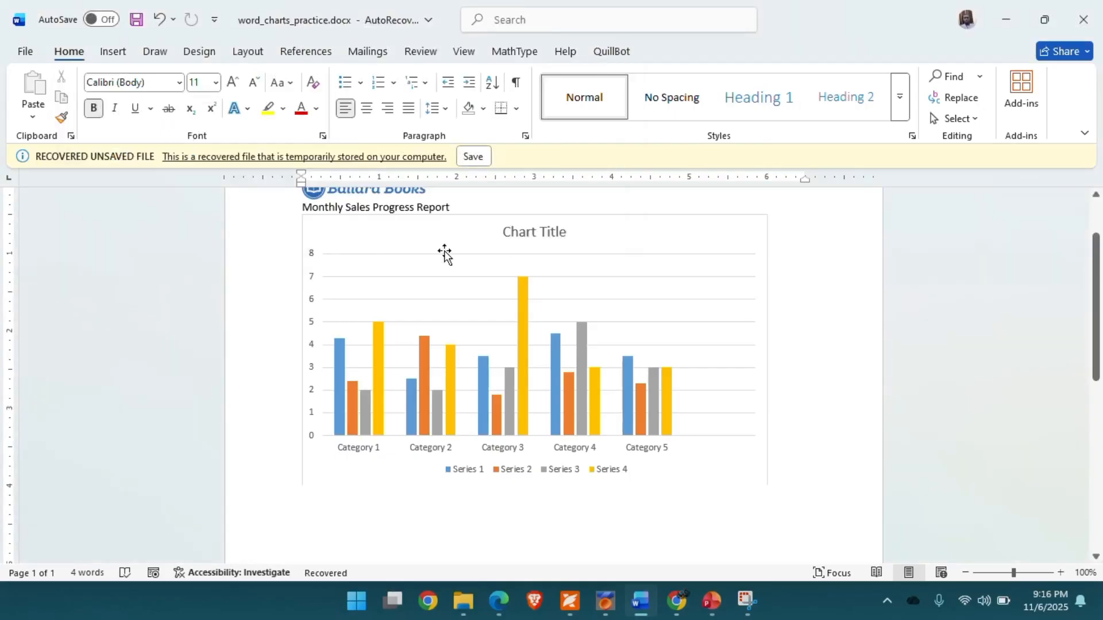
- Reopen the chart's data editor and move its window aside so the chart stays visible
left_click(372, 232)
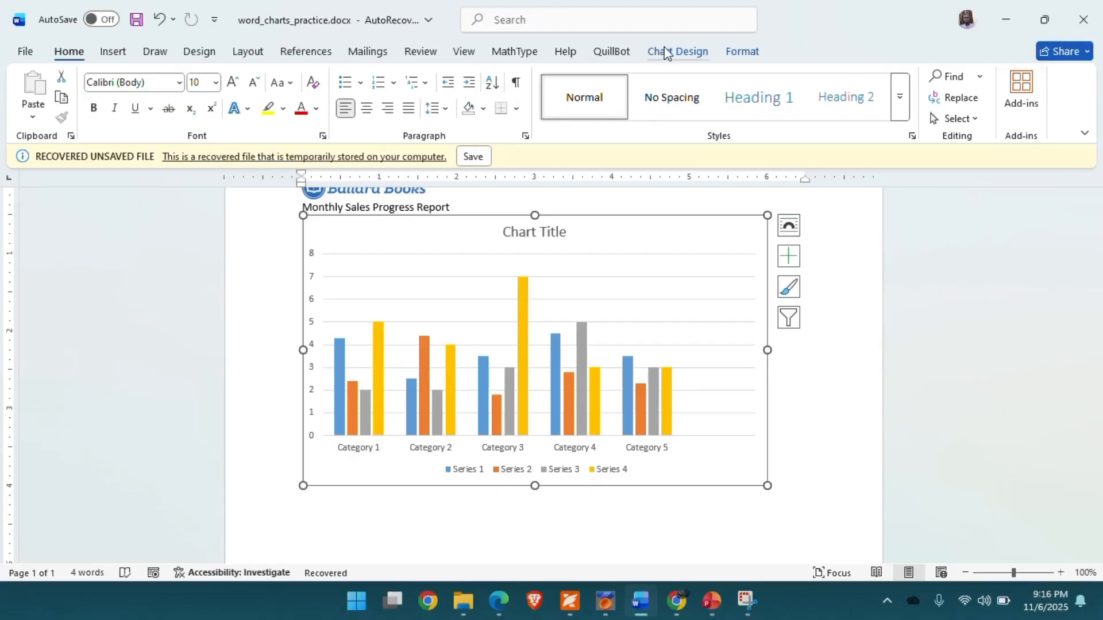
left_click(678, 52)
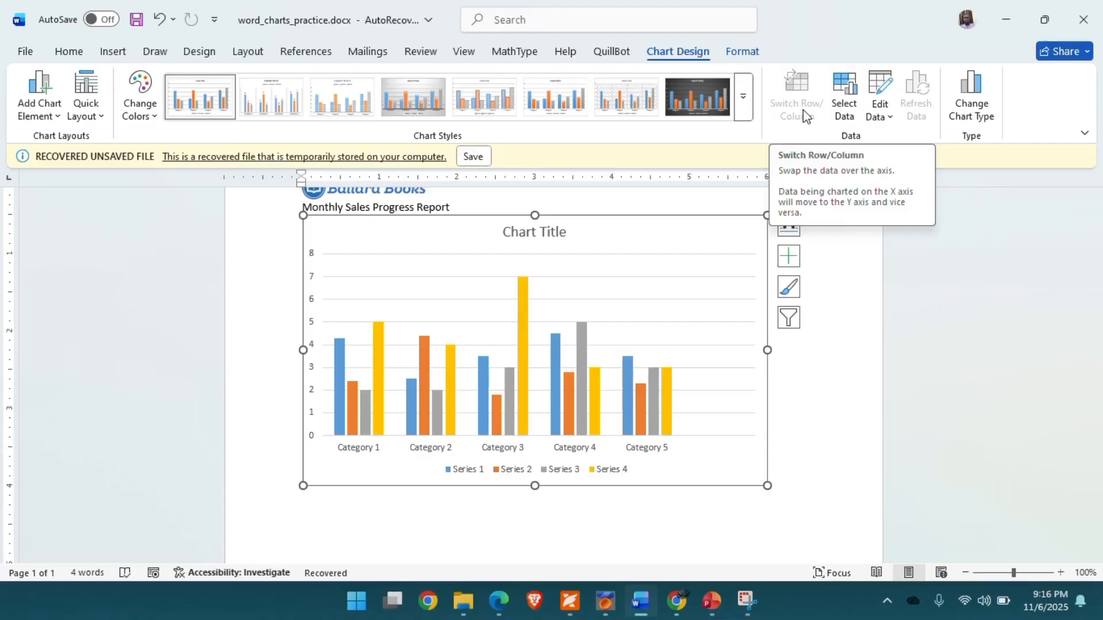
left_click(886, 117)
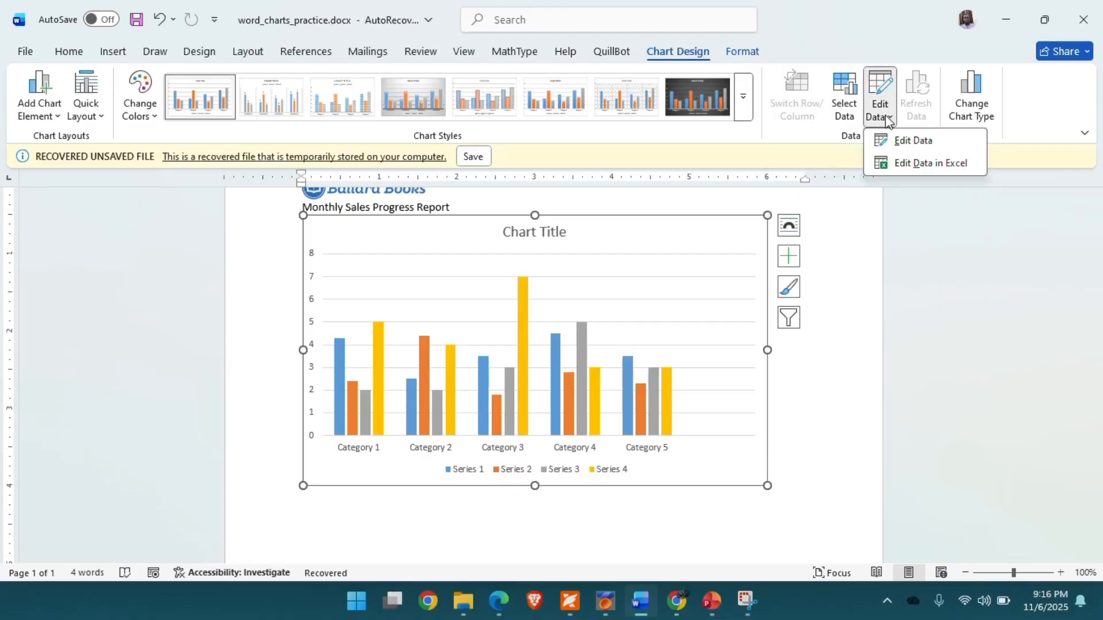
left_click(913, 142)
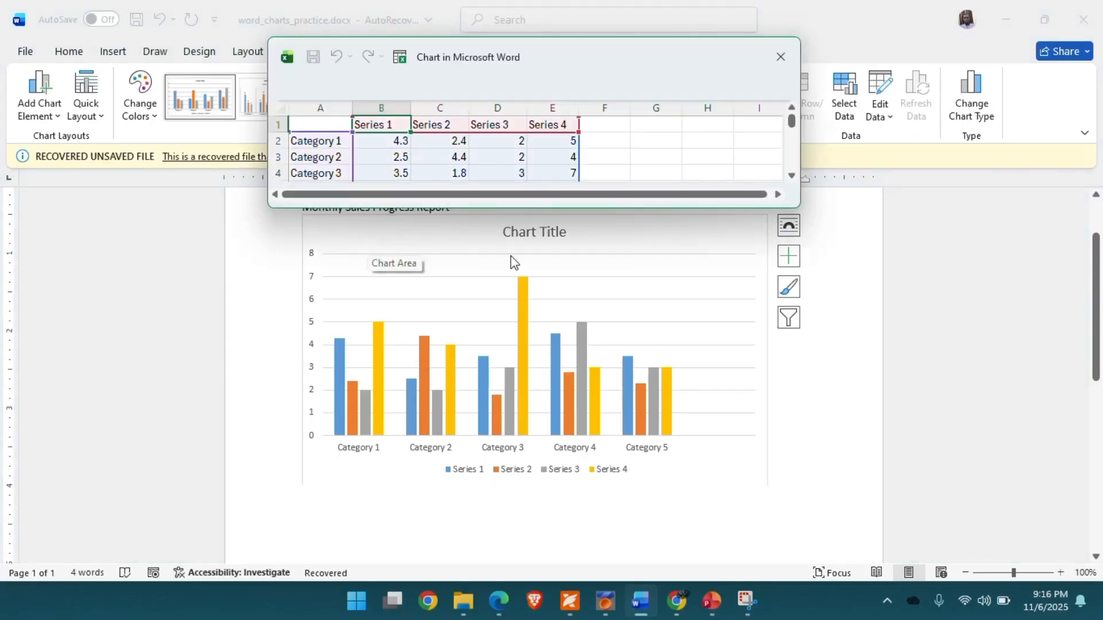
left_click(373, 245)
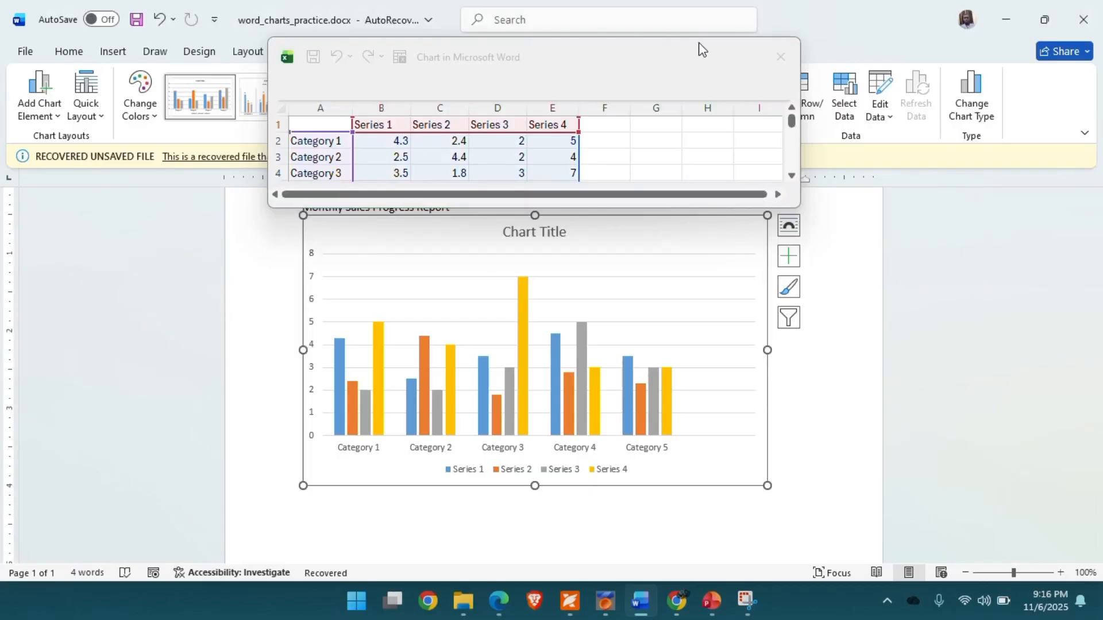
left_click_drag(699, 47, 604, 50)
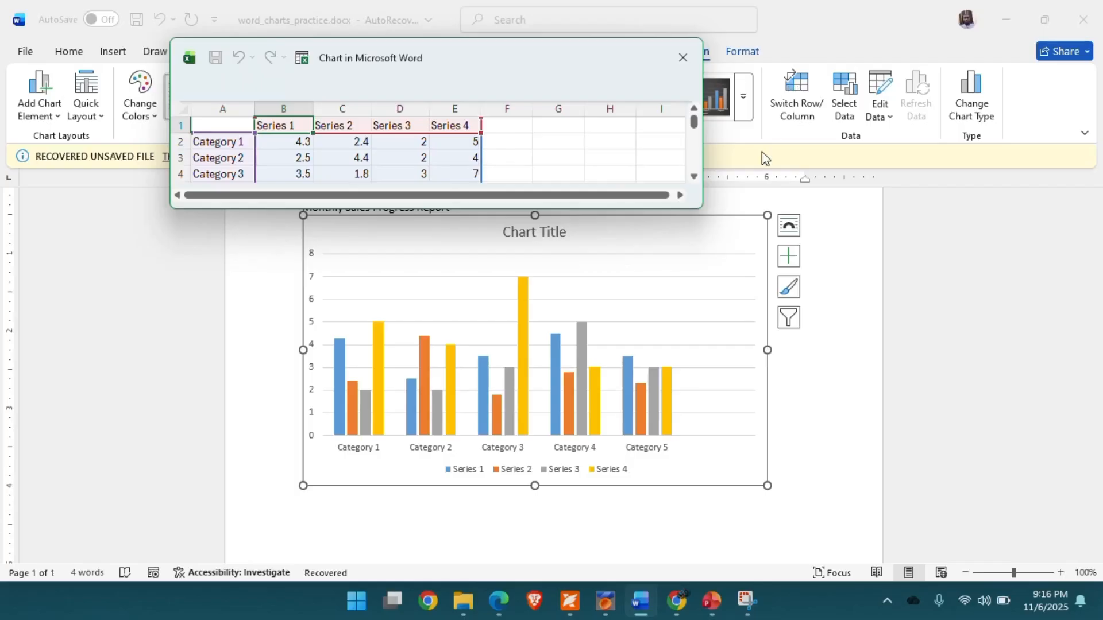
left_click(659, 238)
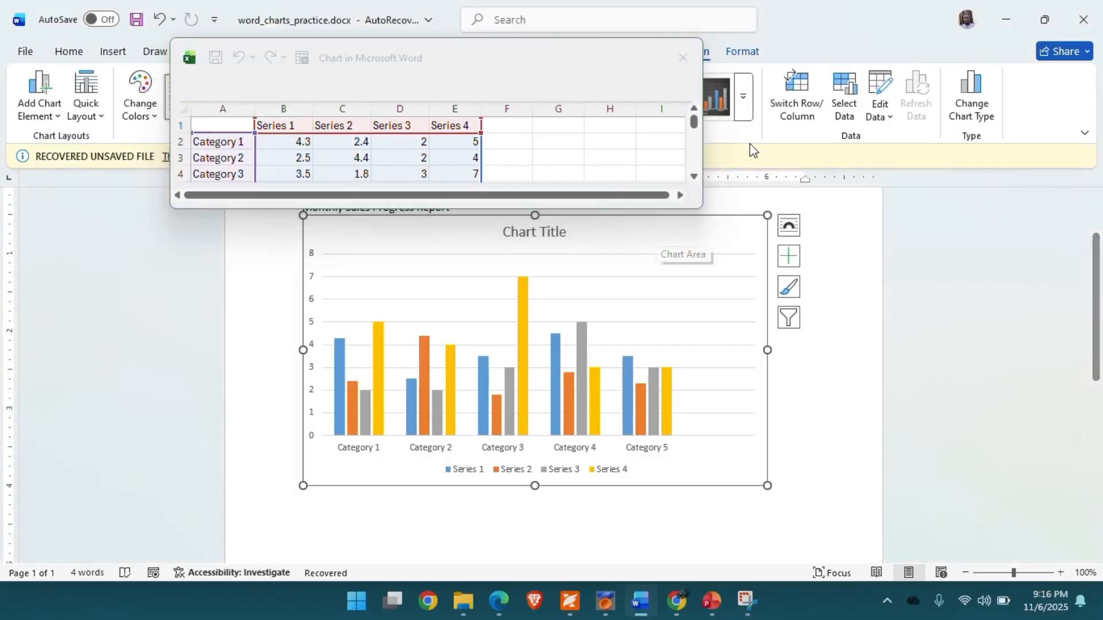
- Apply Switch Row/Column to the chart twice, close the data editor and reselect the chart
left_click(796, 94)
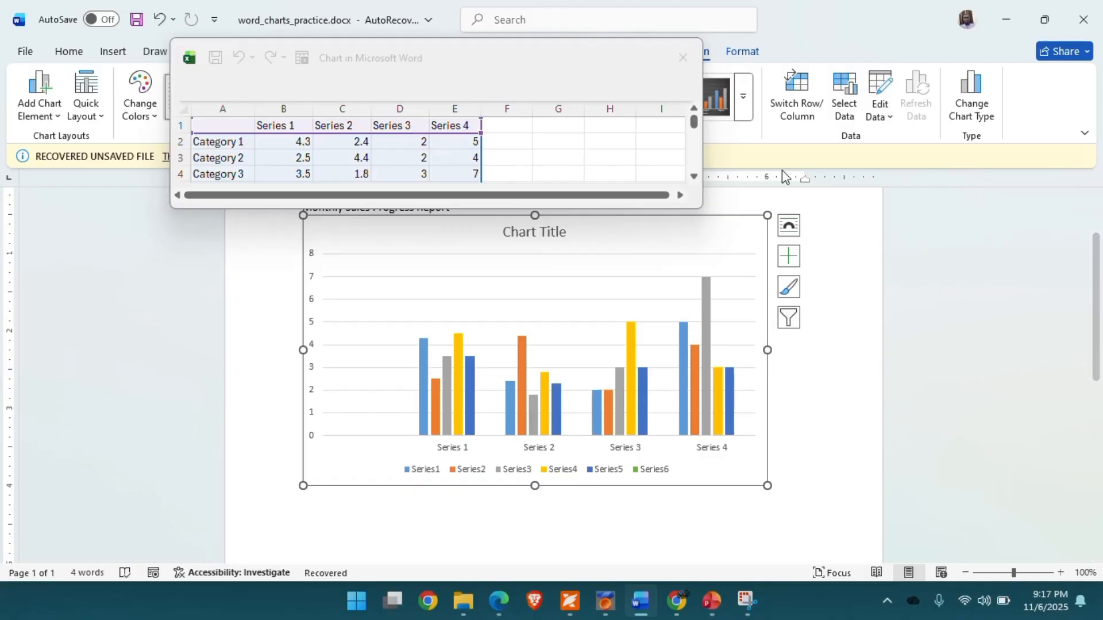
left_click(795, 103)
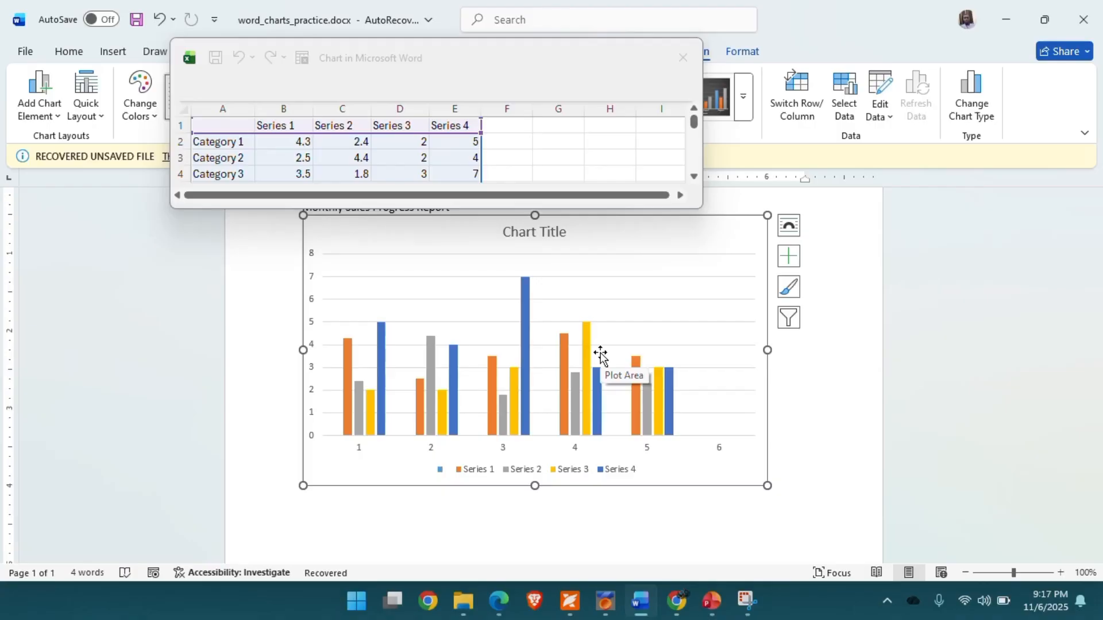
left_click(683, 57)
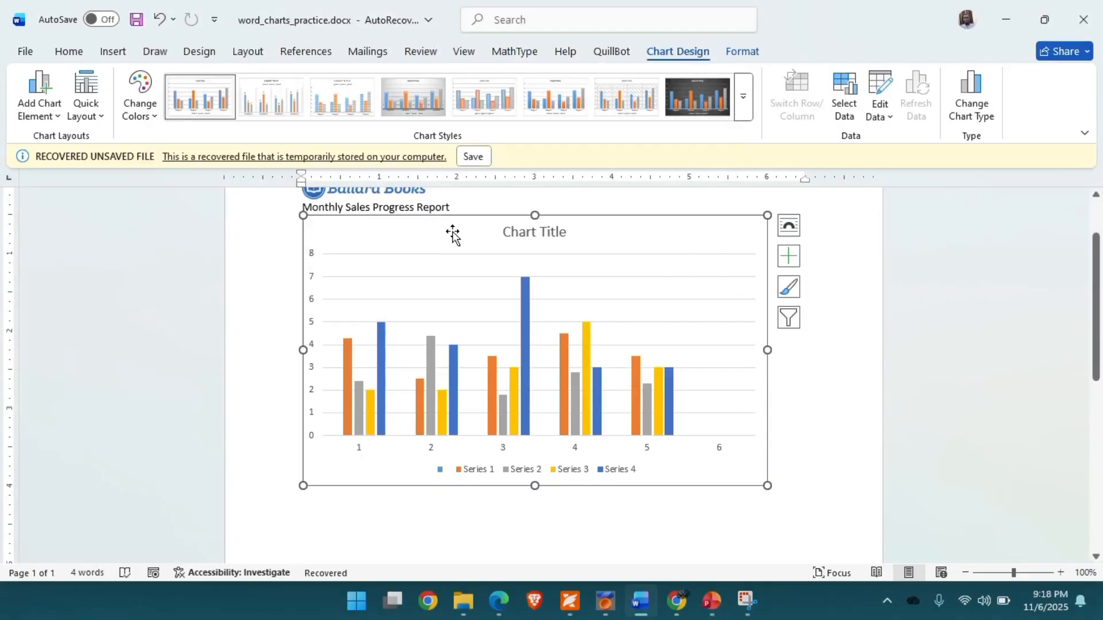
left_click(859, 395)
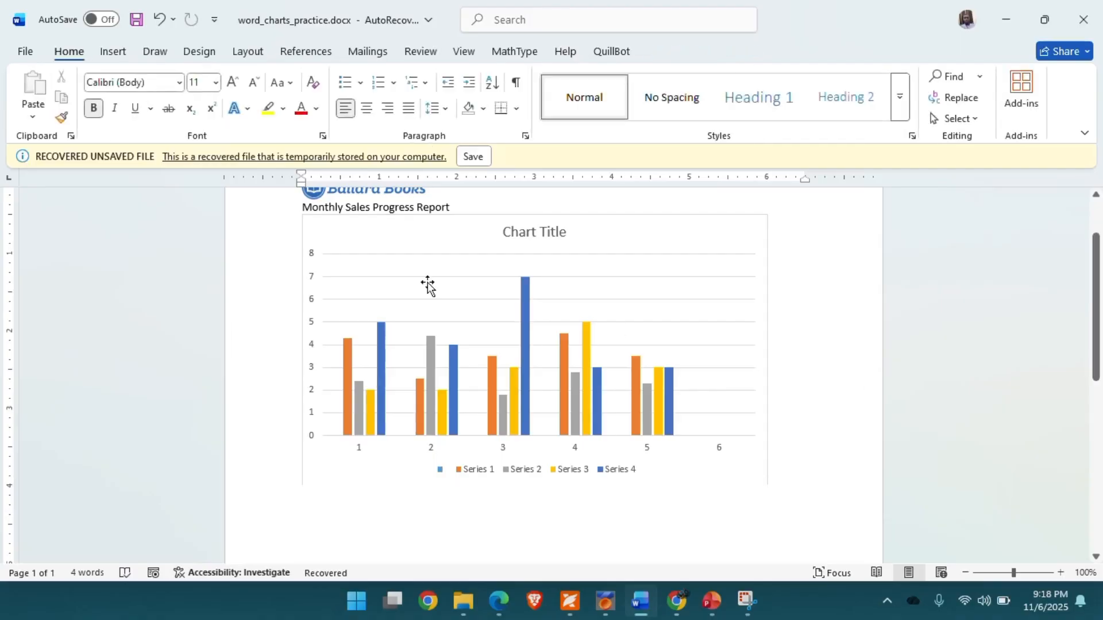
left_click(332, 228)
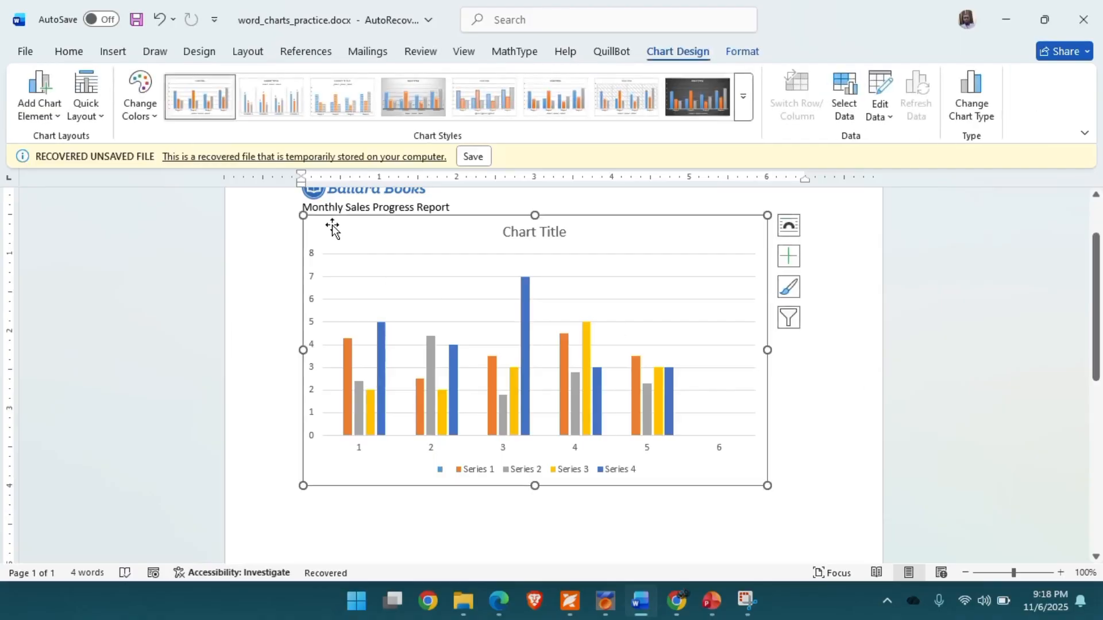
- Change the chart type to Line
left_click(973, 93)
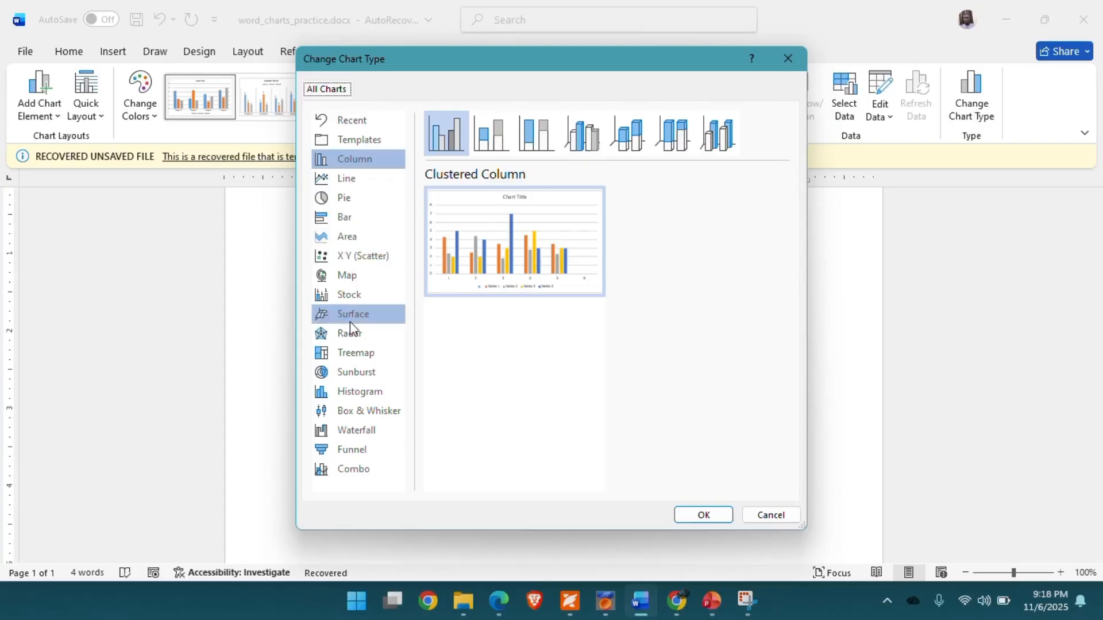
left_click(346, 179)
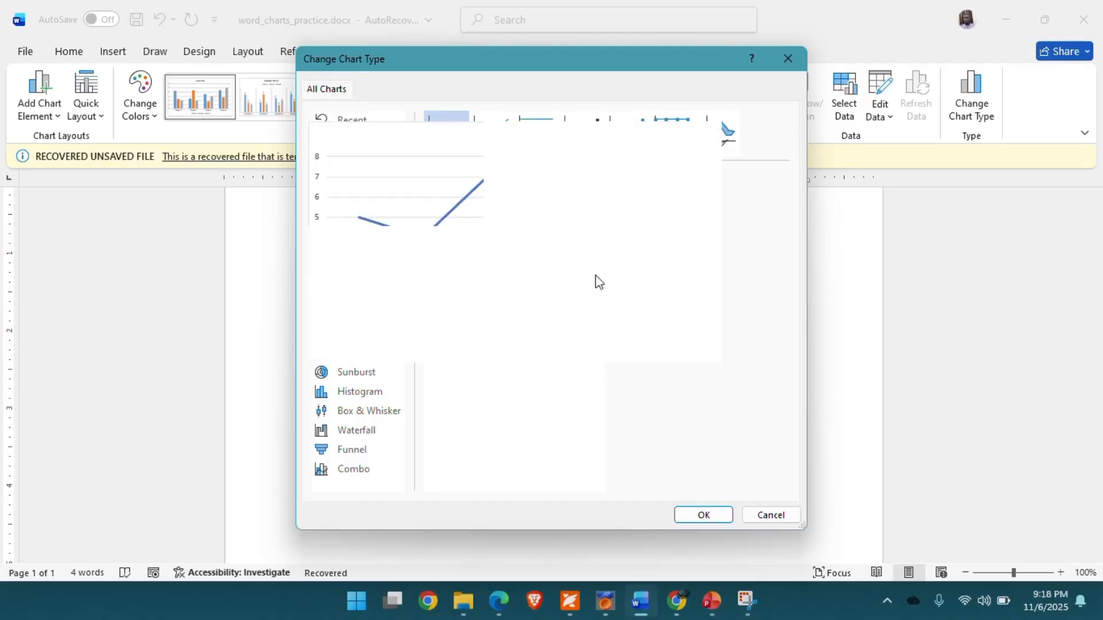
left_click(704, 515)
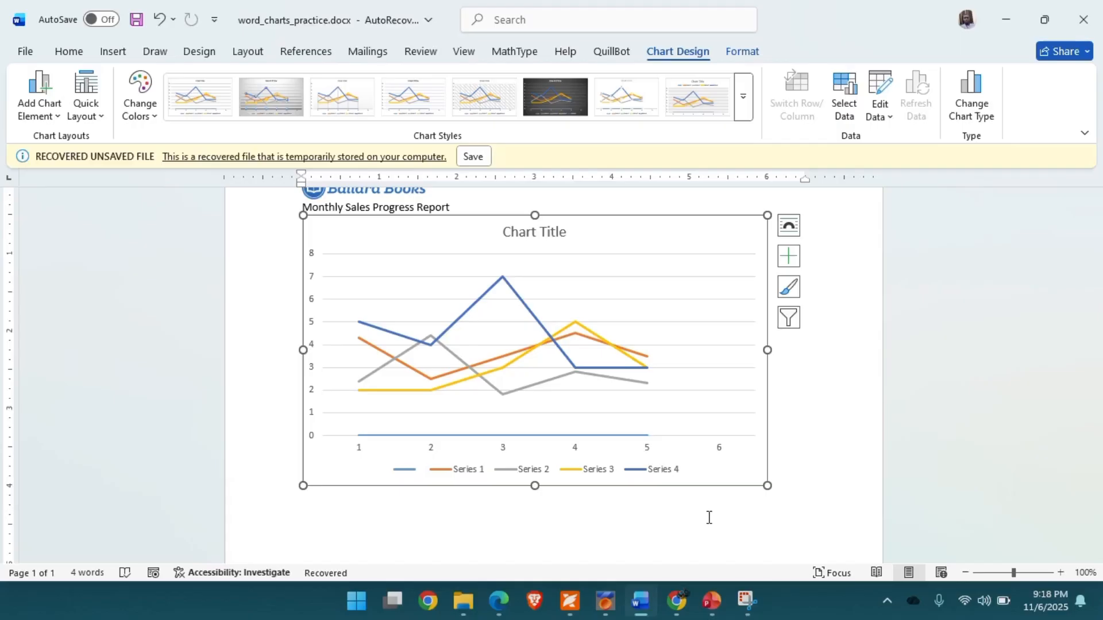
- Change the chart type to Clustered Bar
left_click(969, 98)
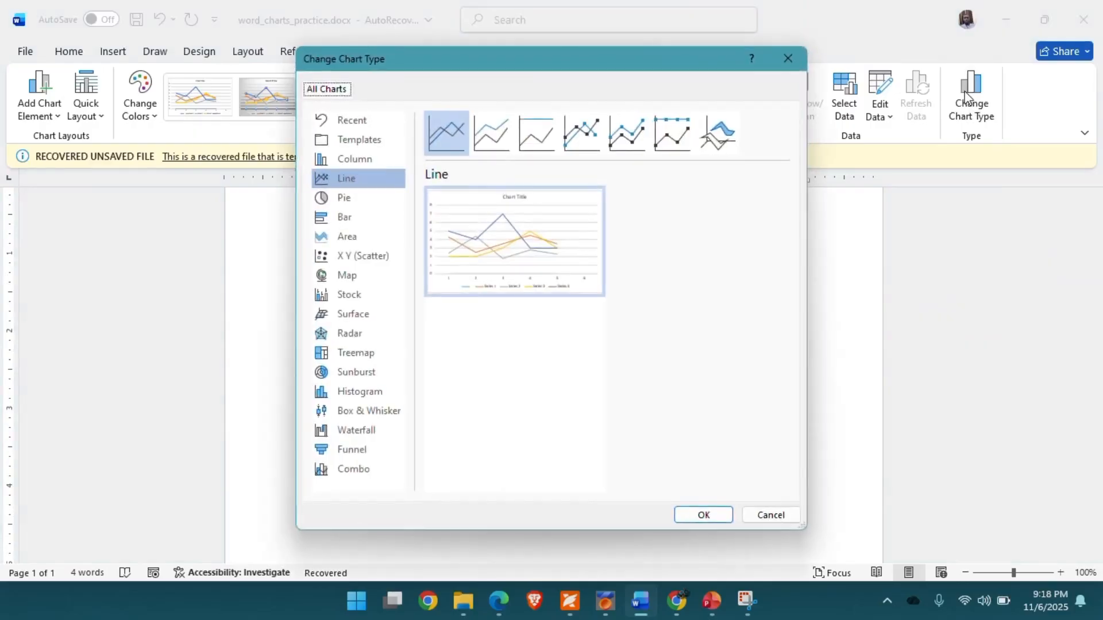
left_click(350, 219)
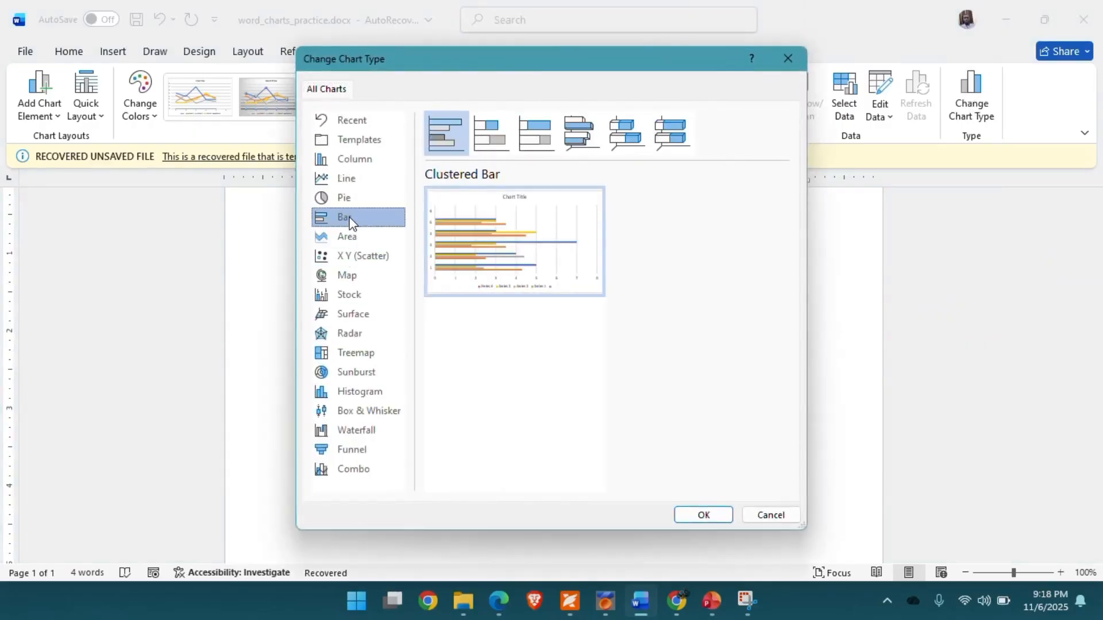
left_click(711, 521)
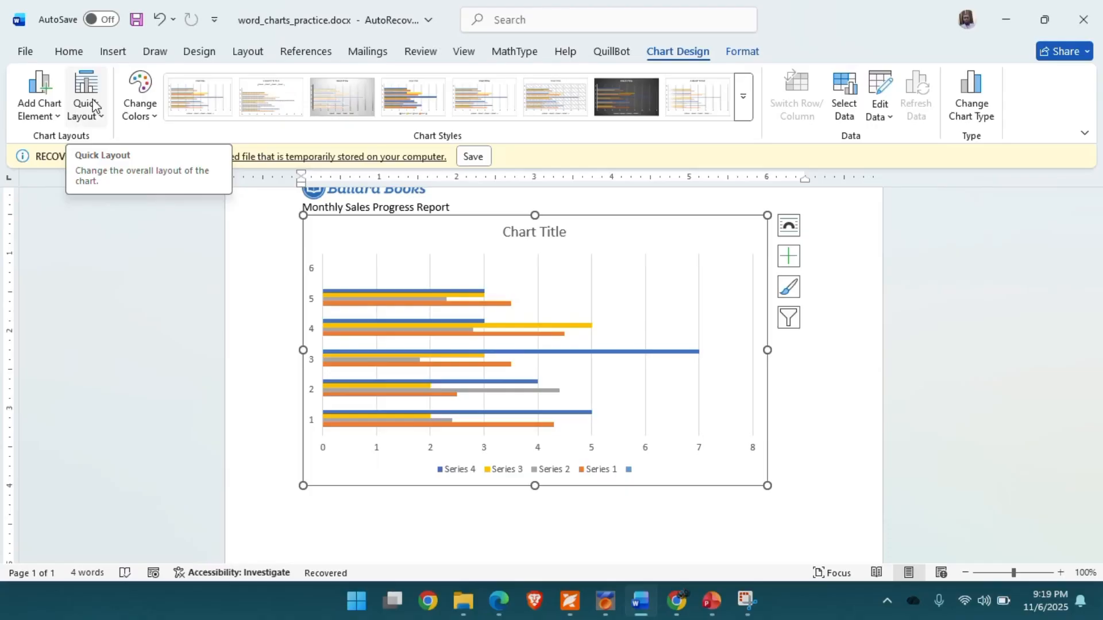
- Change the chart type back to Clustered Column
left_click(102, 123)
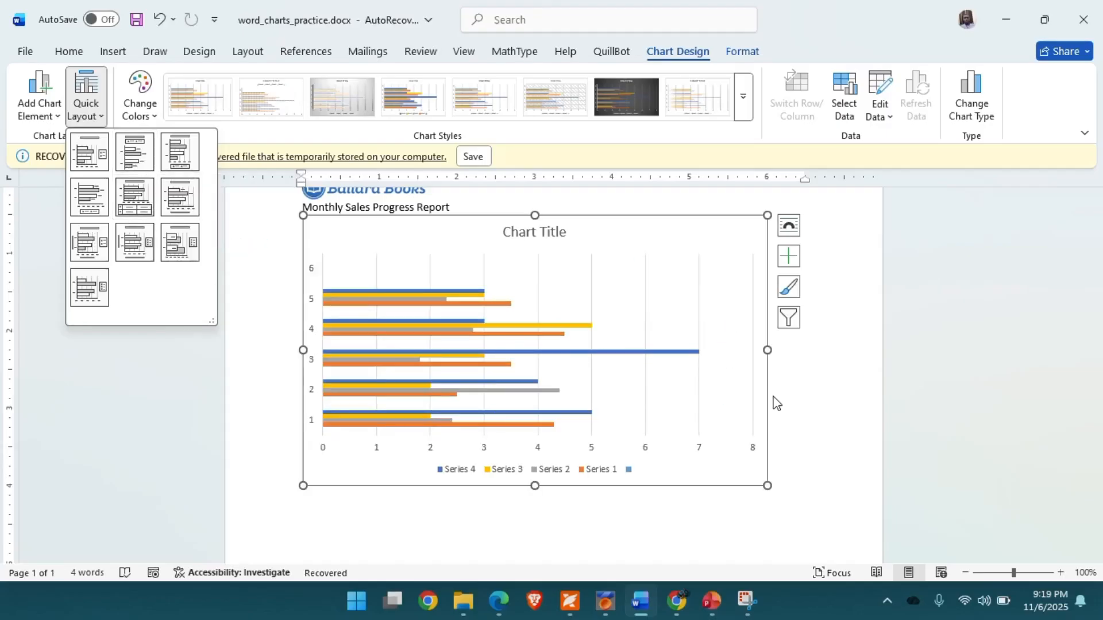
left_click(851, 311)
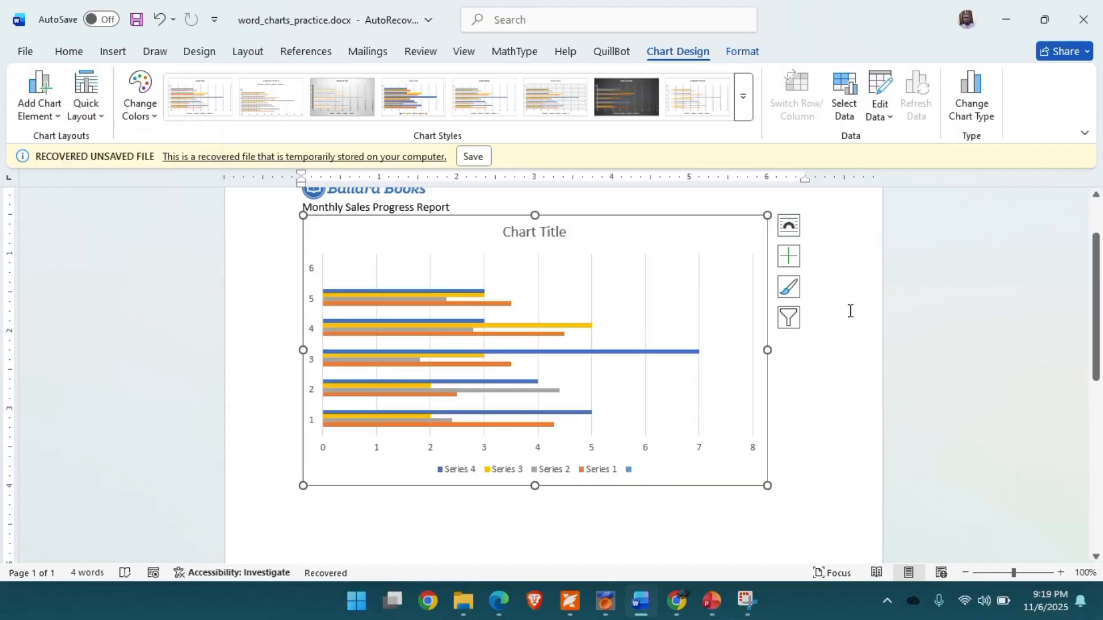
left_click(974, 112)
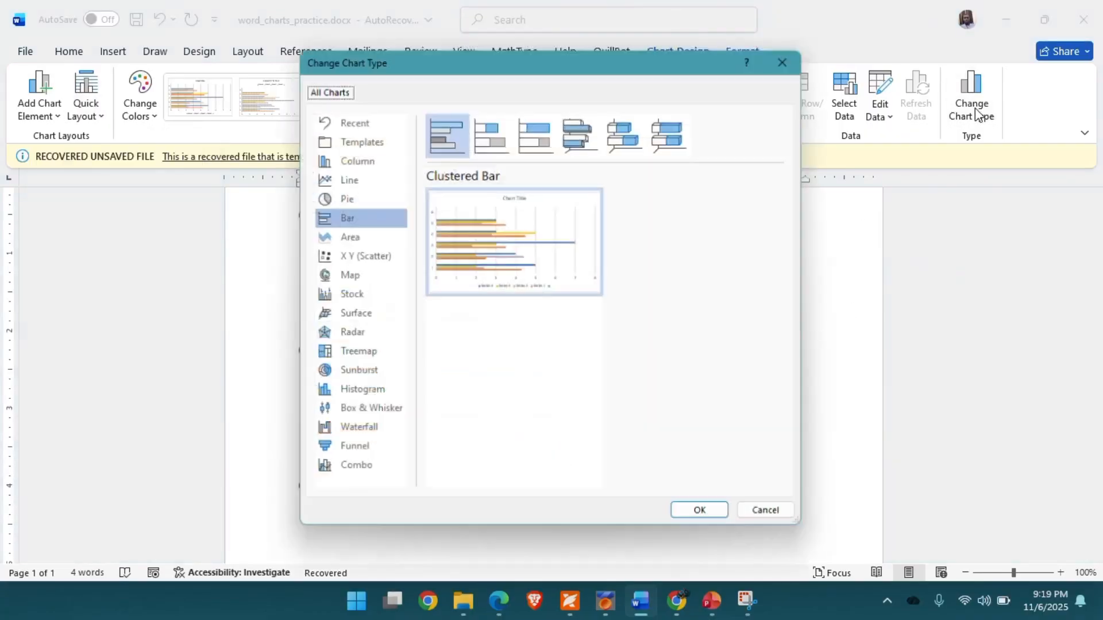
left_click(353, 160)
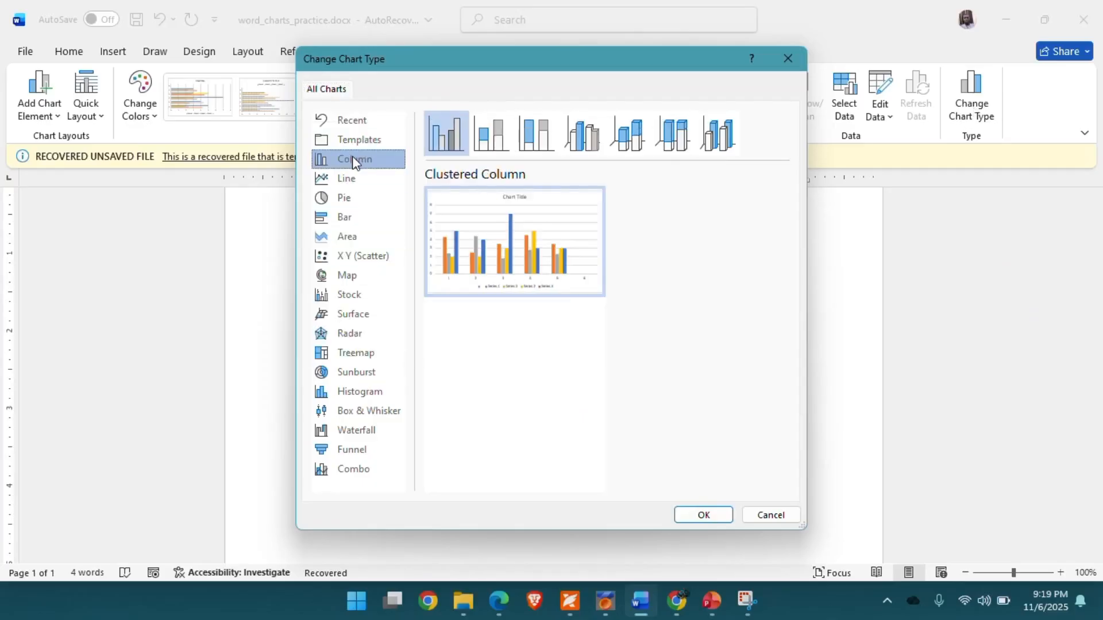
left_click(704, 515)
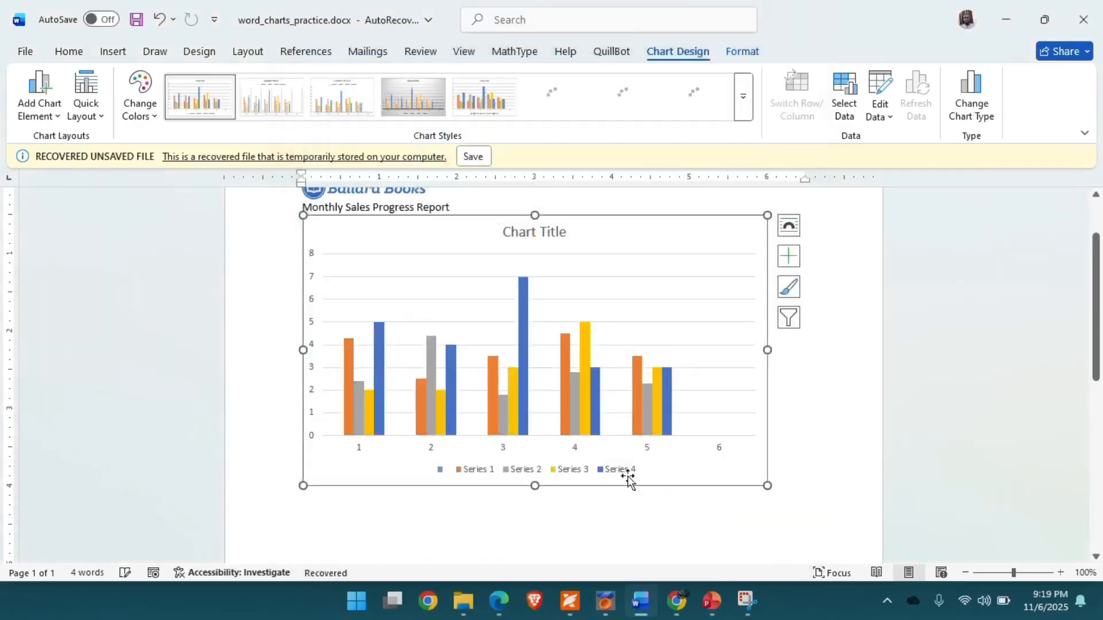
- Apply Quick Layout 1 to the chart
left_click(87, 107)
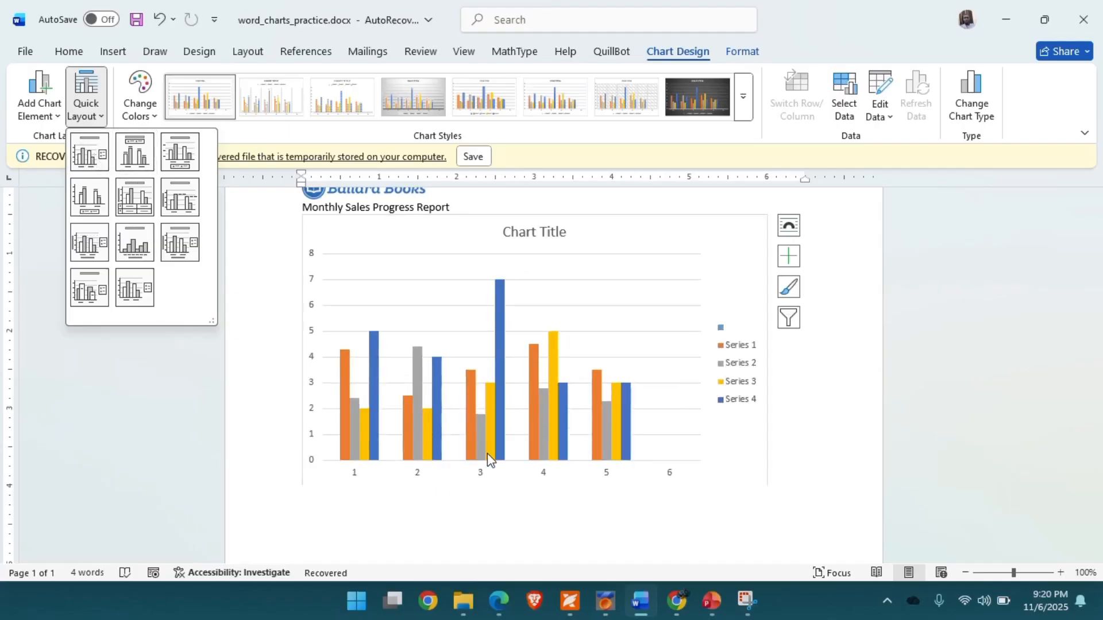
left_click(860, 402)
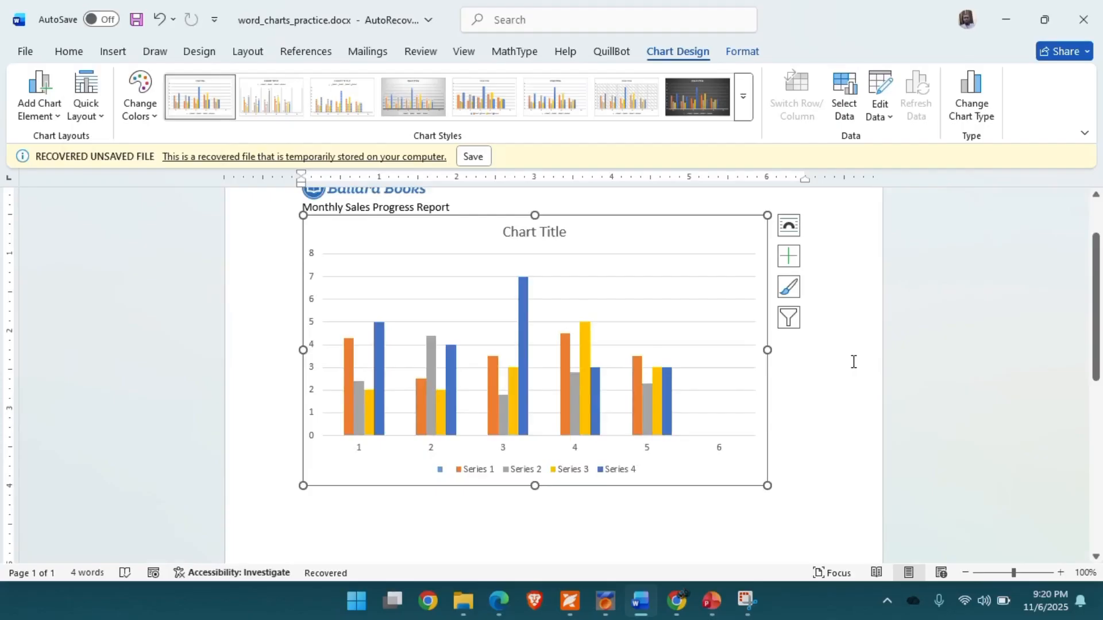
left_click(103, 122)
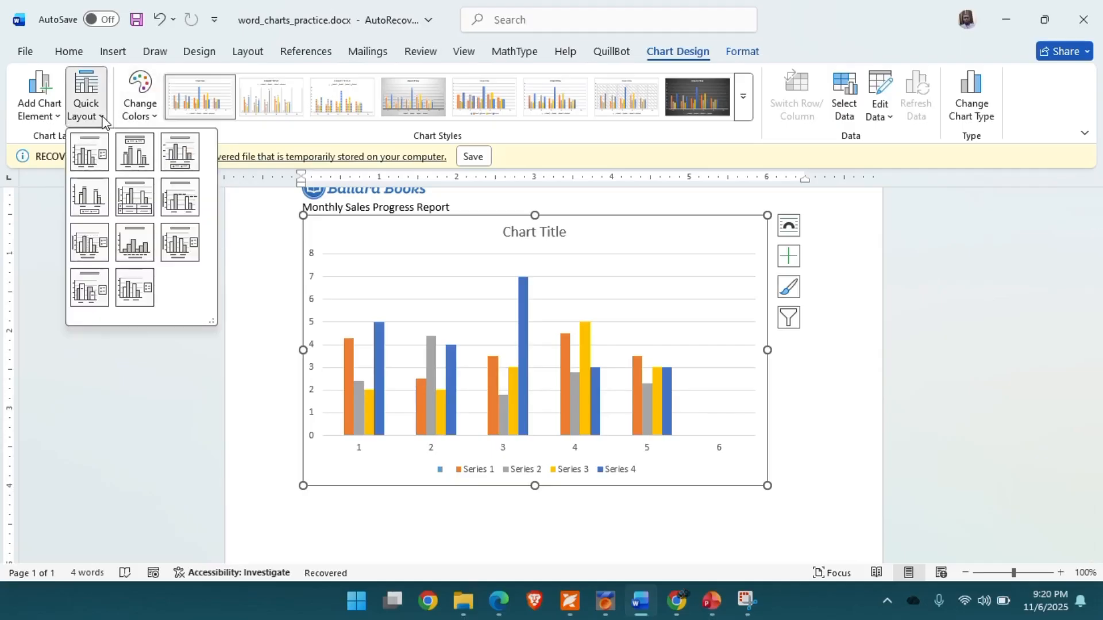
left_click(91, 153)
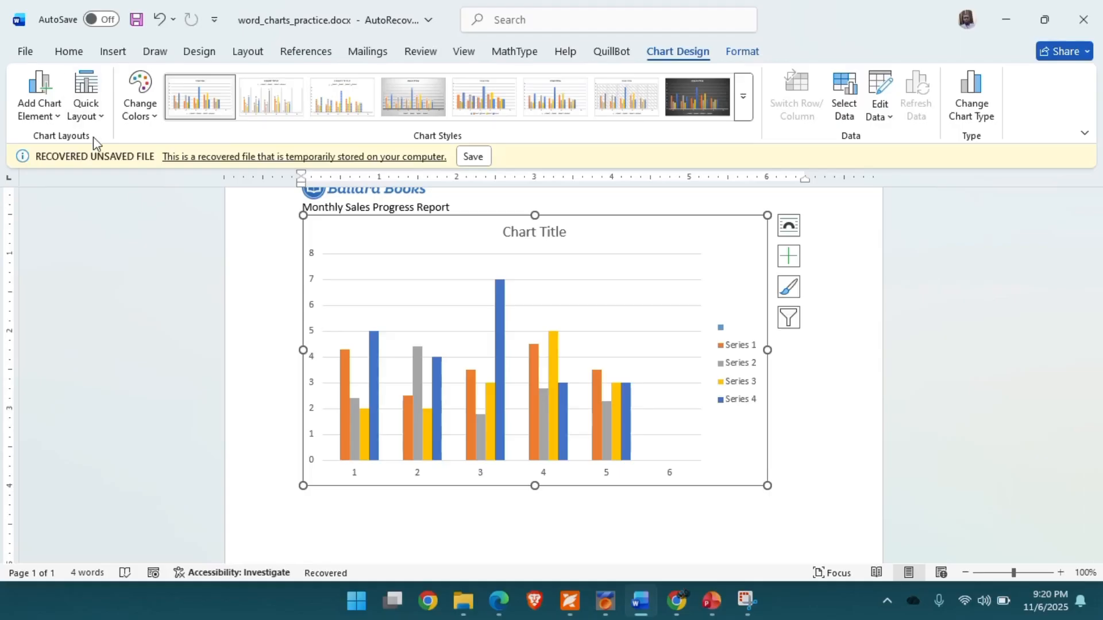
- Apply Quick Layout 9 to the chart, adding axis titles with the legend beside the plot
left_click(99, 117)
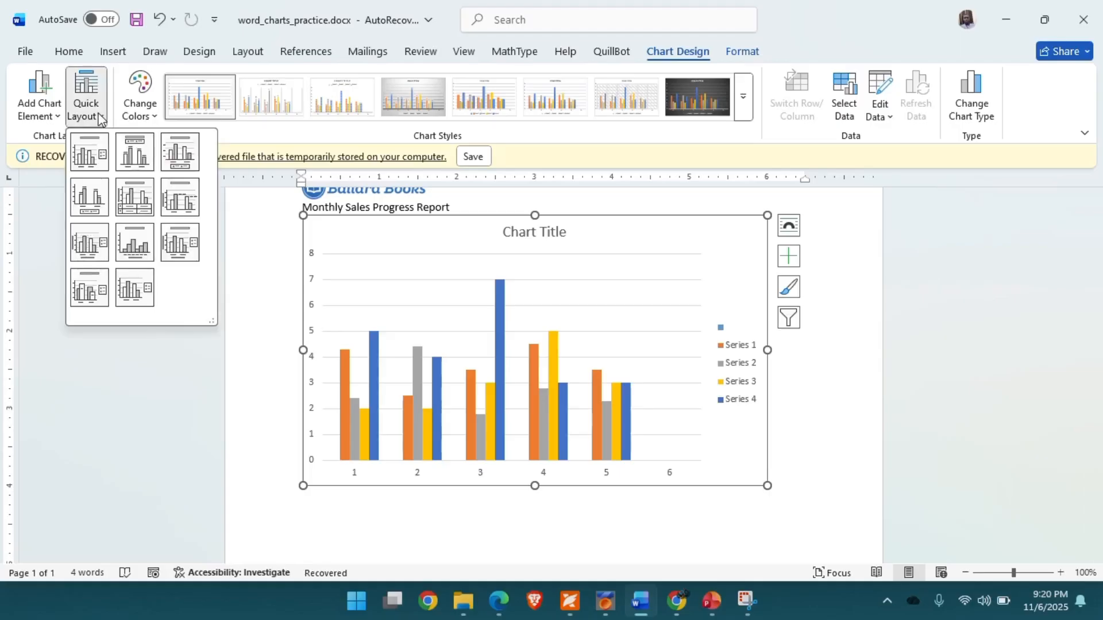
left_click(178, 248)
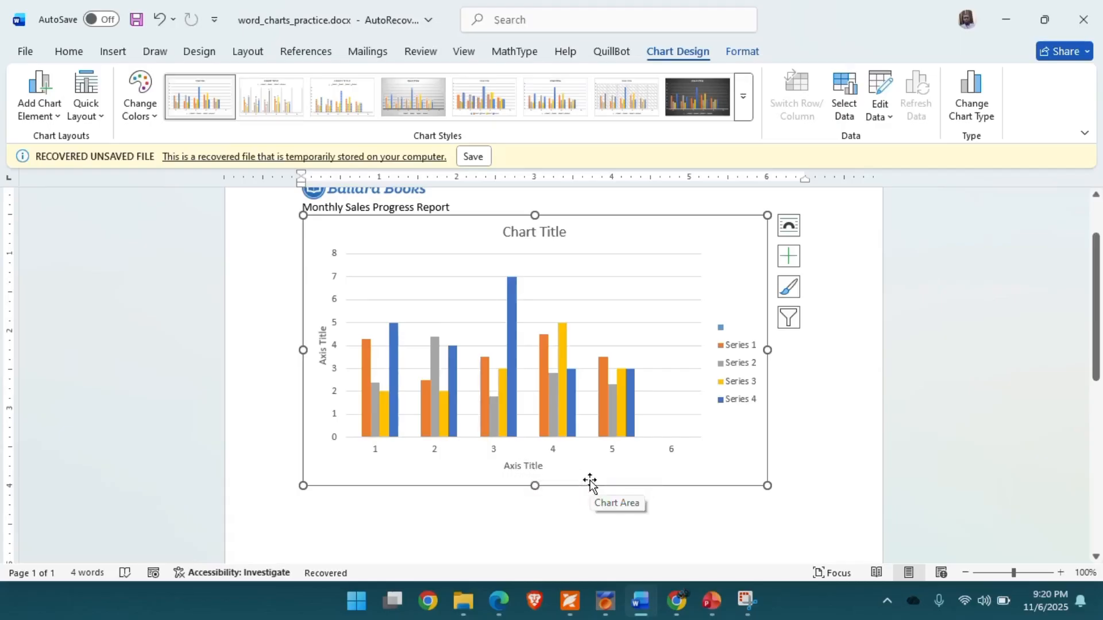
- Rename the horizontal axis title to Category
left_click(520, 468)
double_click(519, 469)
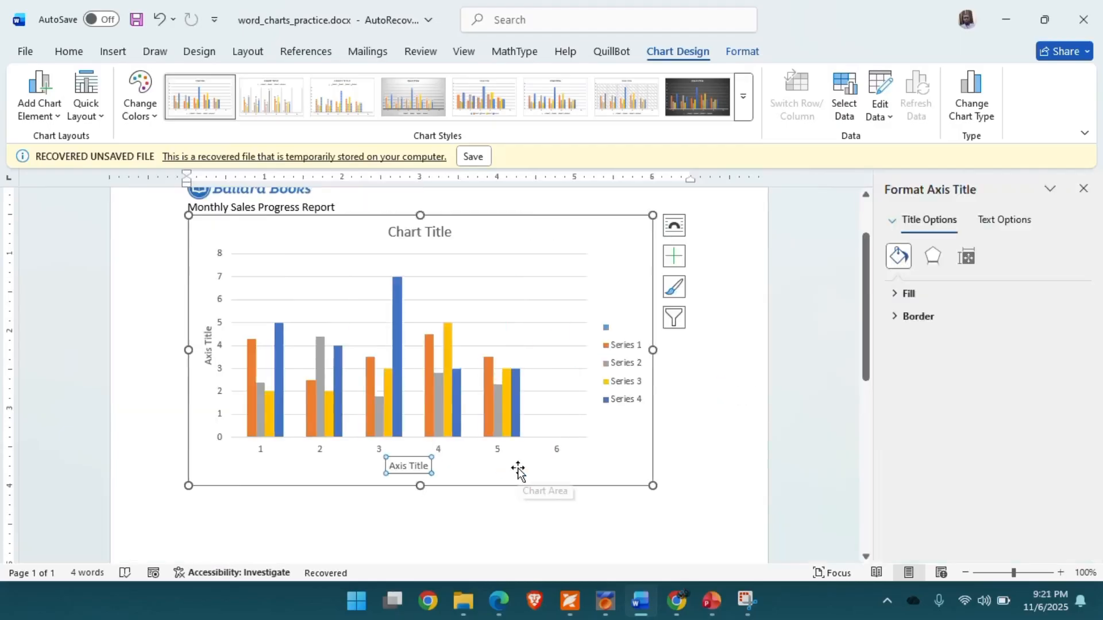
left_click(414, 466)
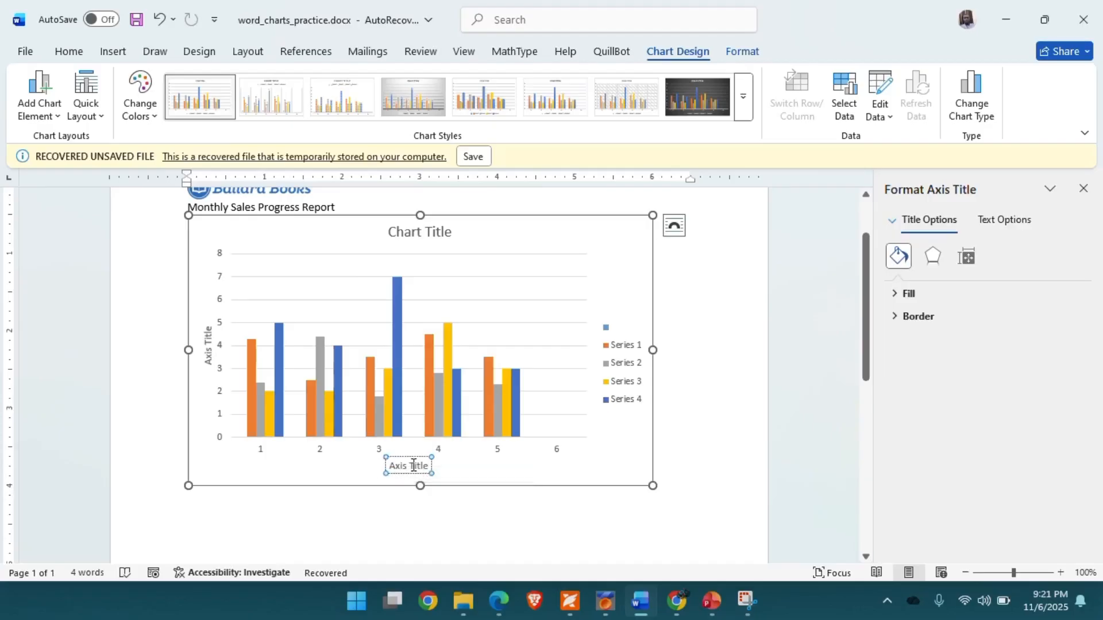
key("BackSpace")
key("BackSpace")
key("BackSpace")
key("BackSpace")
key("BackSpace")
key("BackSpace")
key("BackSpace")
key("BackSpace")
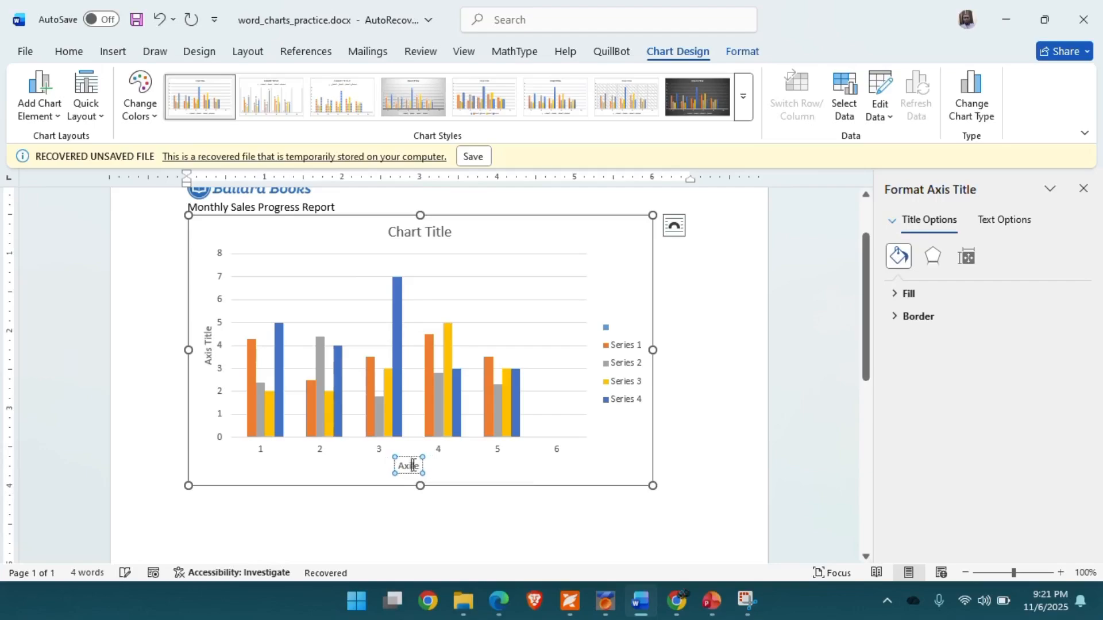
key("BackSpace")
key("BackSpace")
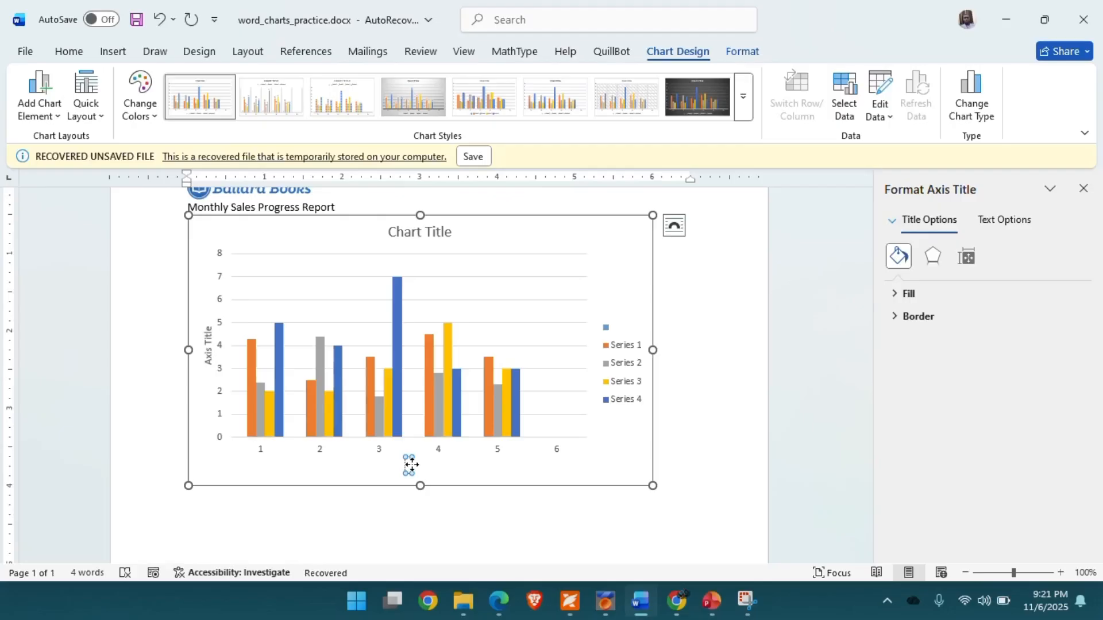
type("Category")
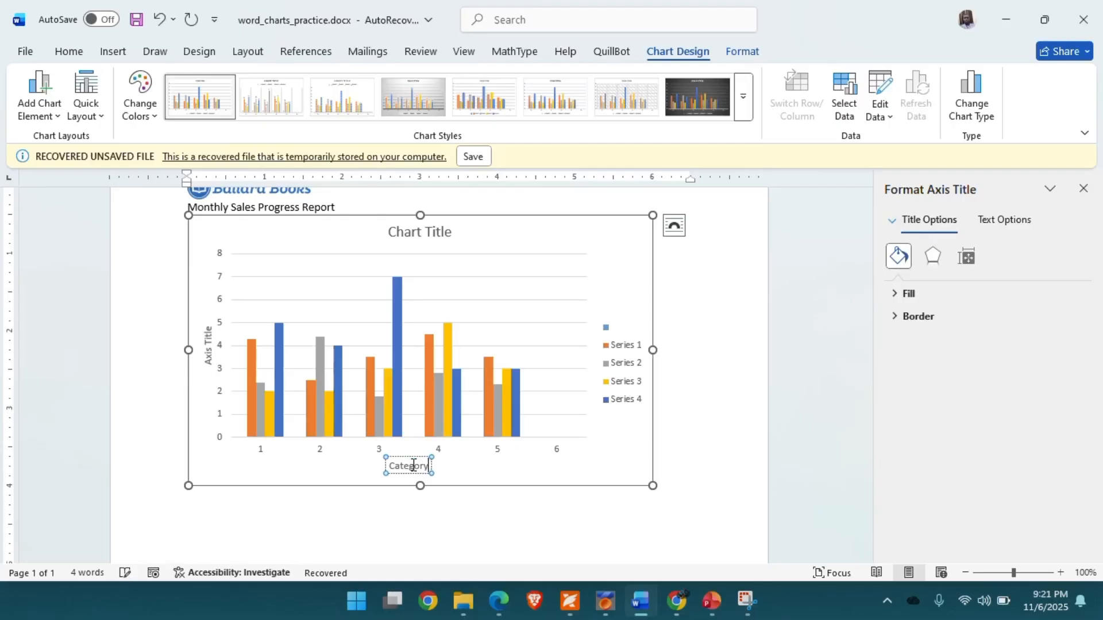
- Rename the vertical axis title to Series
left_click(209, 344)
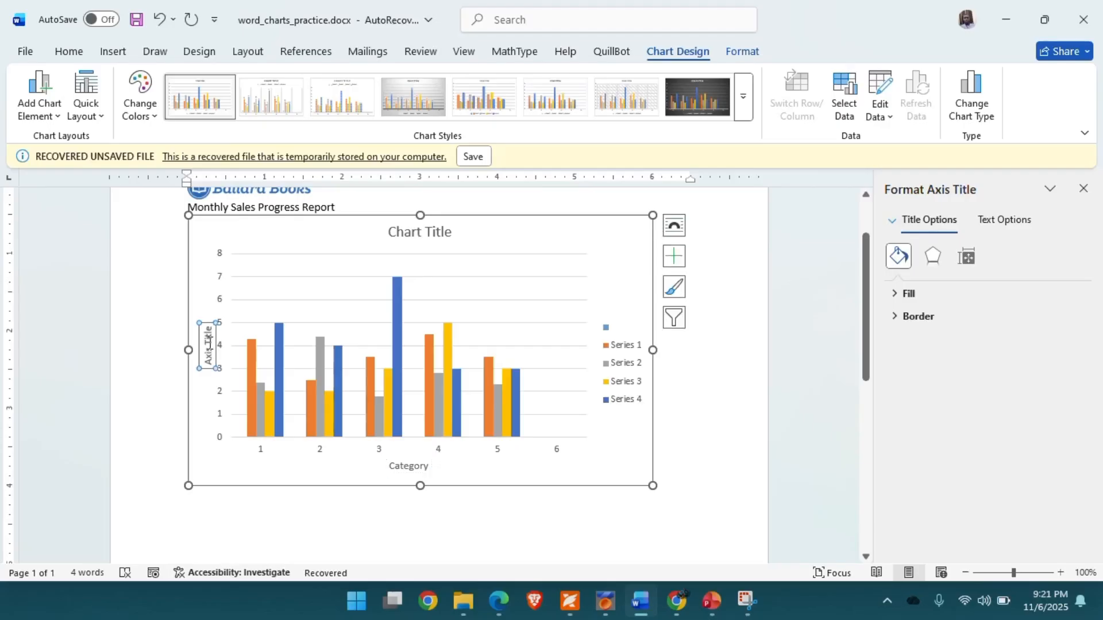
double_click(209, 344)
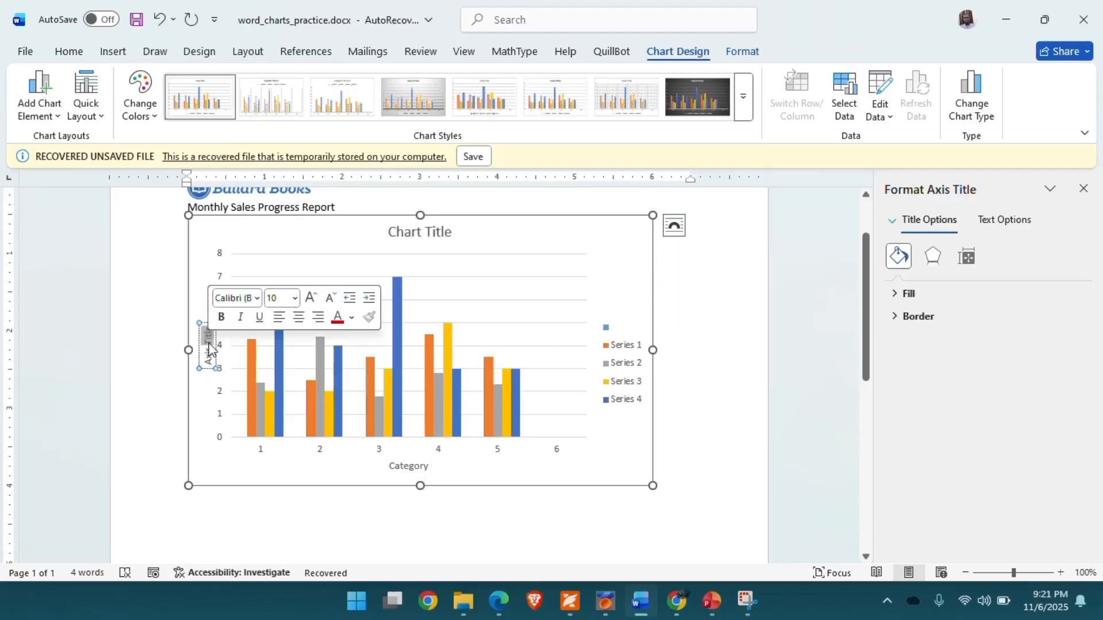
key("BackSpace")
key("BackSpace")
key("BackSpace")
key("BackSpace")
key("BackSpace")
key("BackSpace")
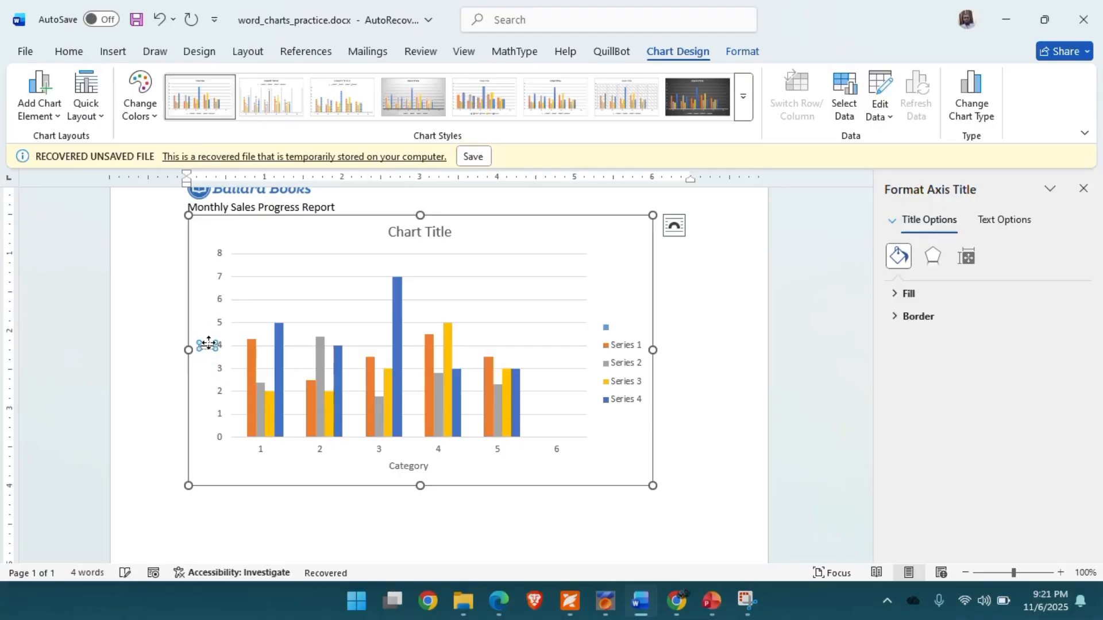
type("Series")
- Replace the chart title with Product chart
left_click(421, 231)
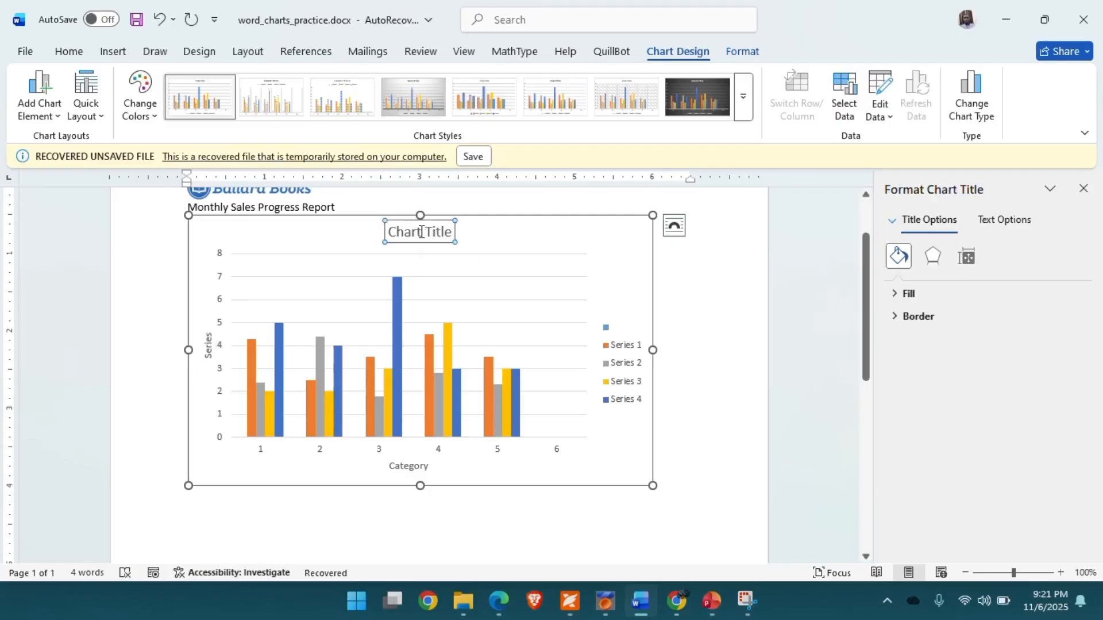
left_click(421, 231)
triple_click(421, 232)
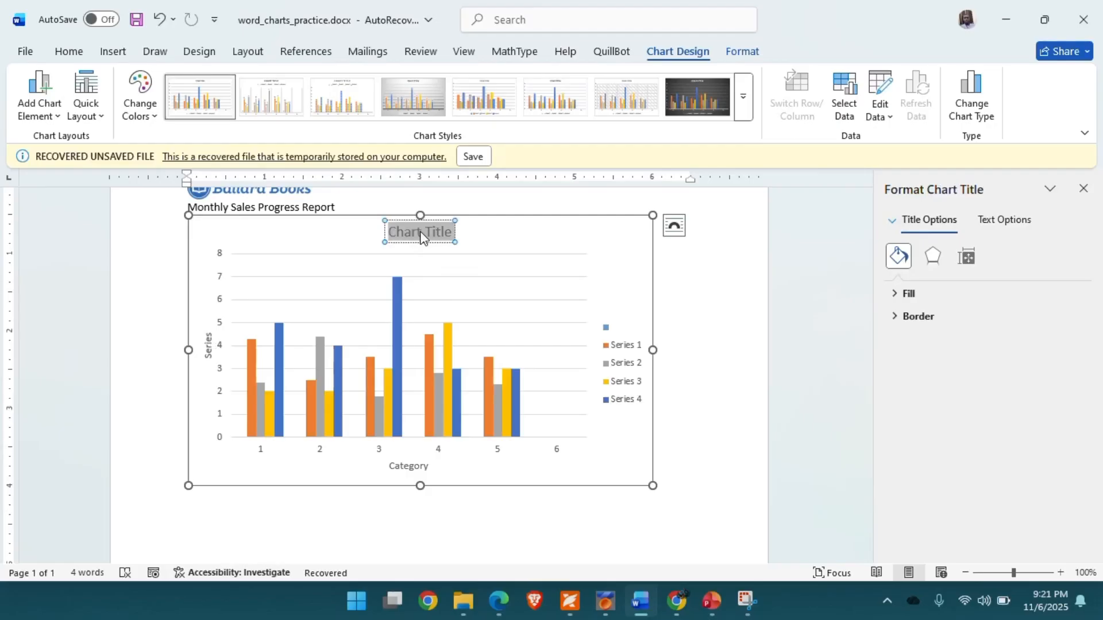
type("Pro")
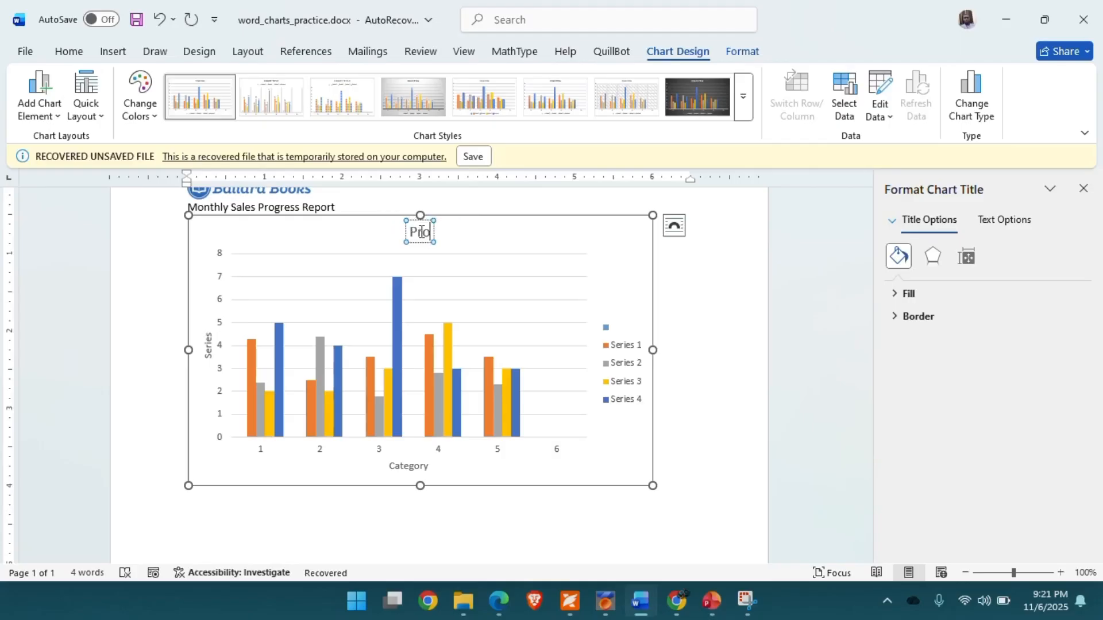
type("duct data")
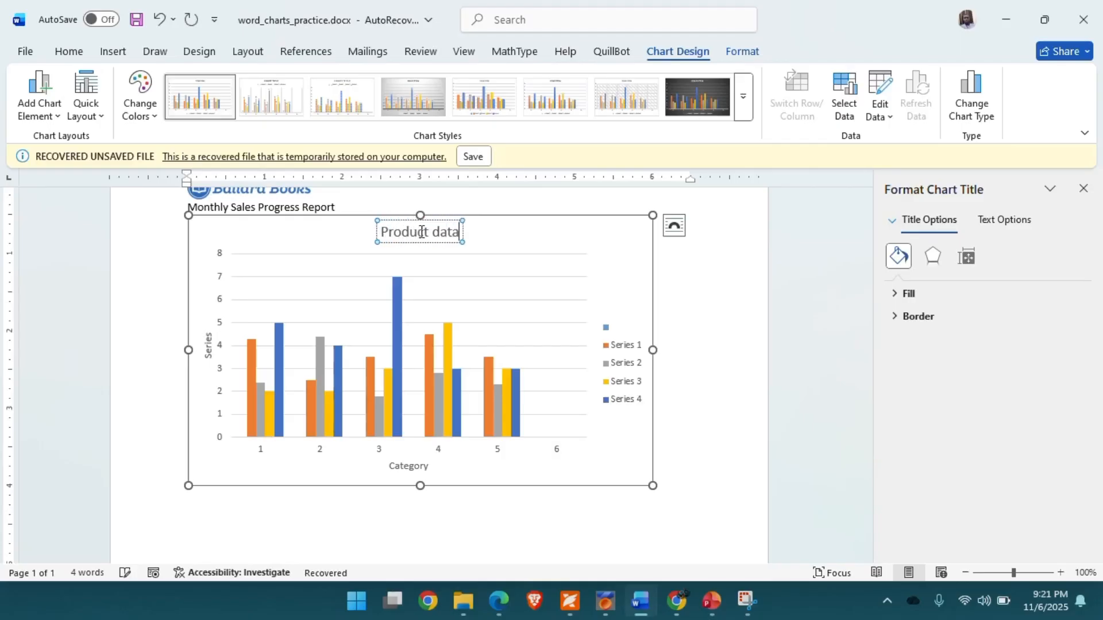
key("BackSpace")
key("BackSpace")
key("BackSpace")
key("BackSpace")
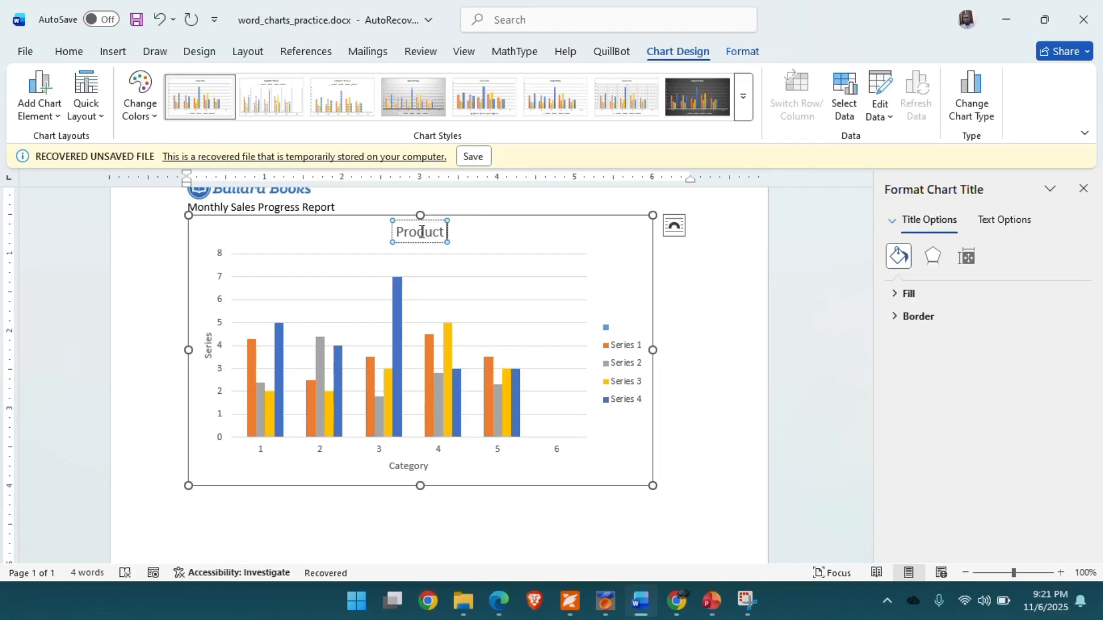
type("chart")
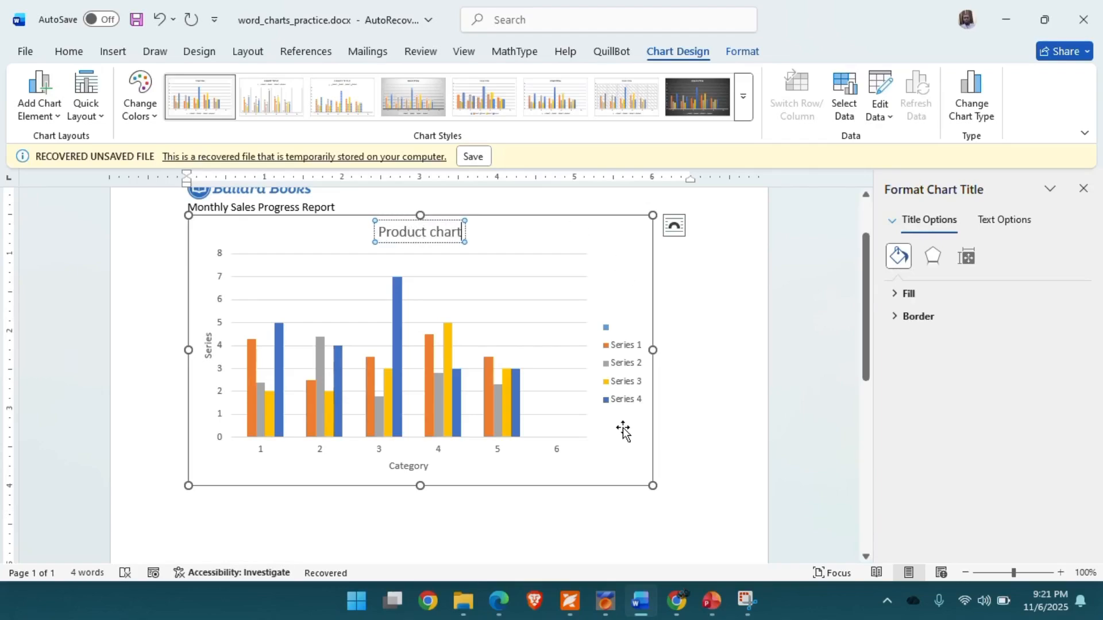
- Reselect the chart and apply a quick layout that keeps the axis titles and moves the legend below
left_click(478, 503)
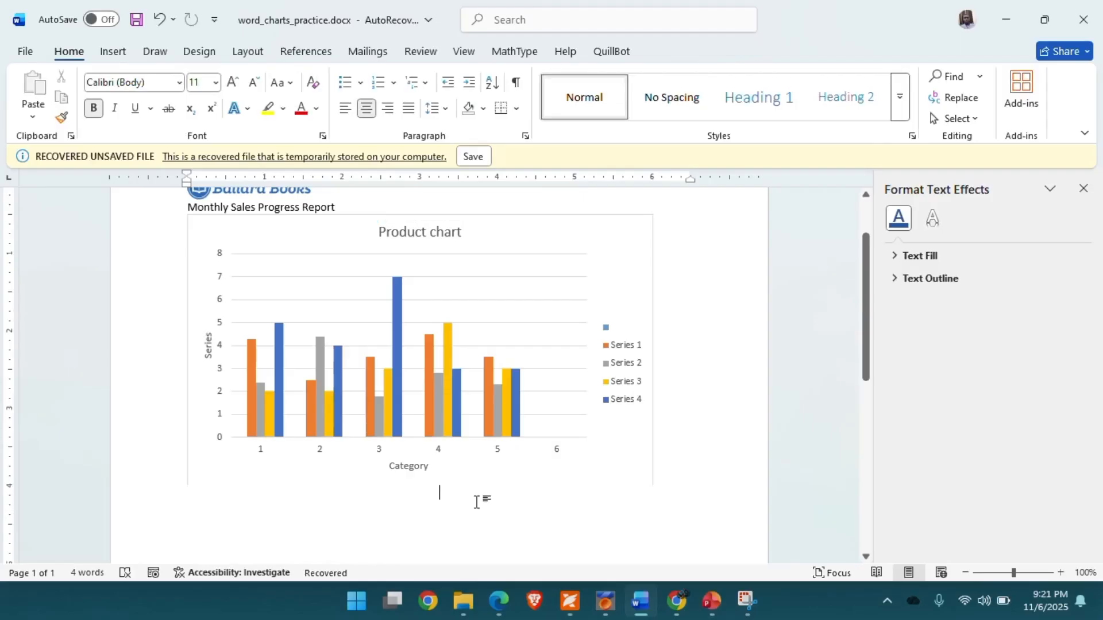
left_click(269, 234)
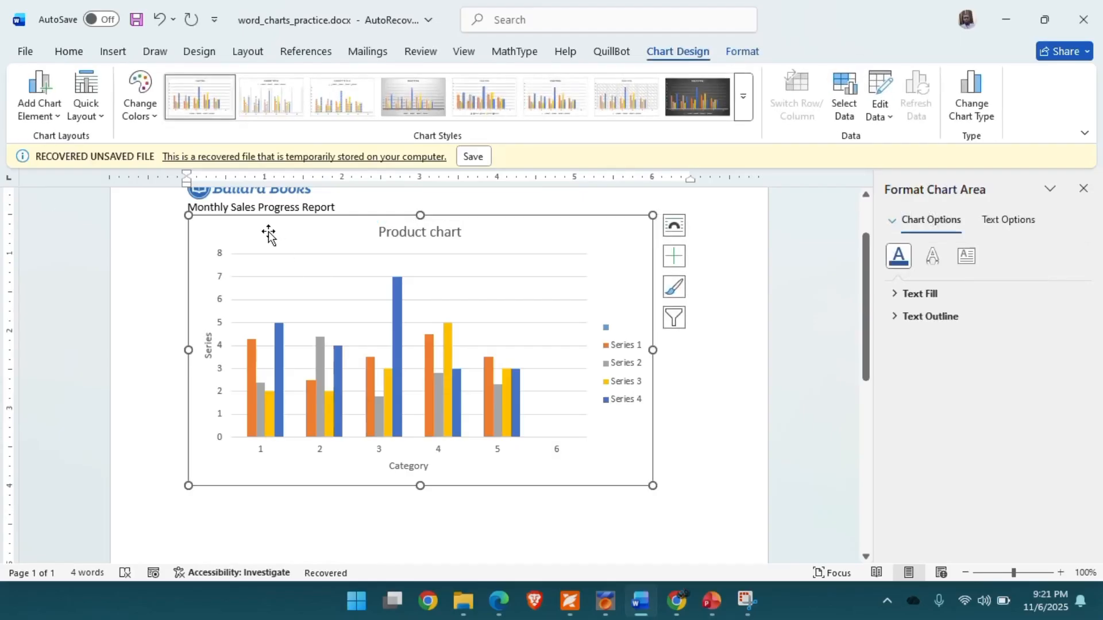
left_click(104, 121)
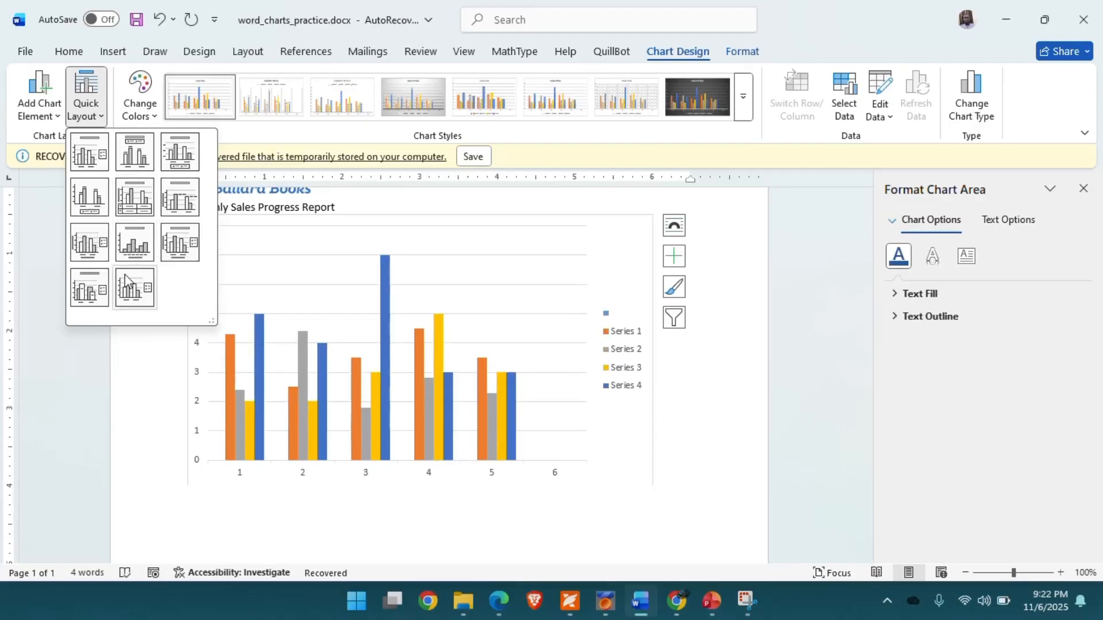
left_click(728, 394)
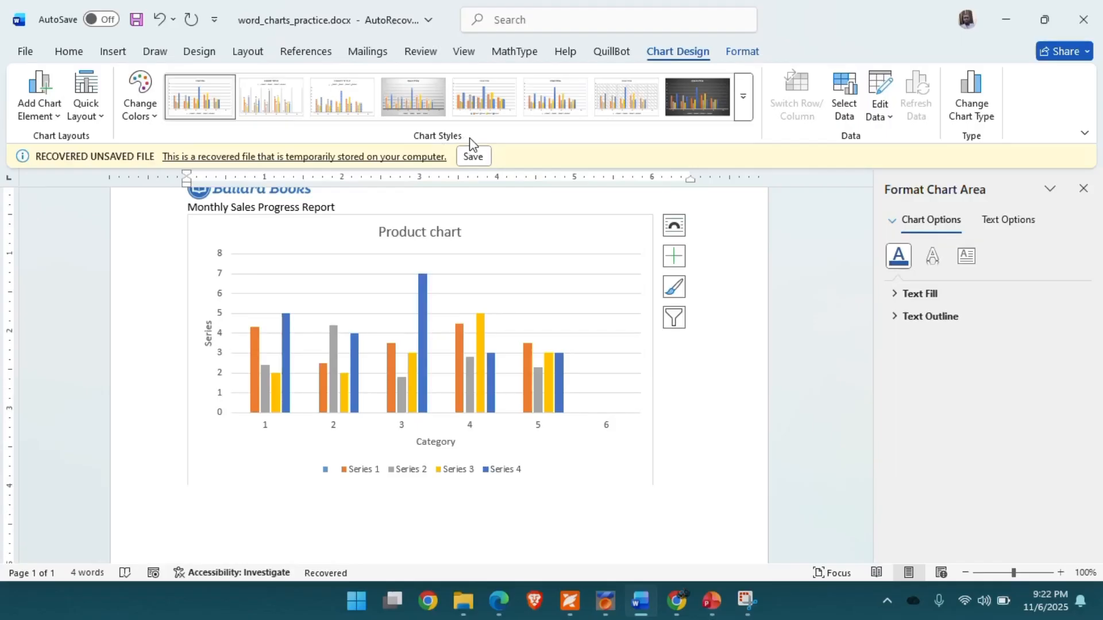
- Apply the dark gray chart style to the chart
left_click(745, 98)
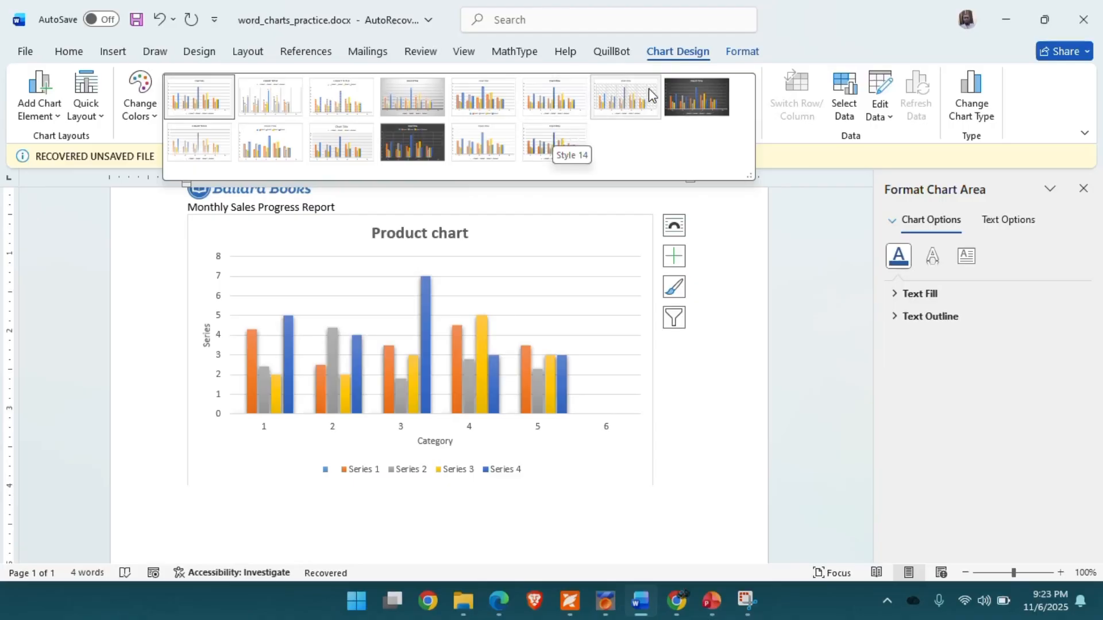
key("Escape")
left_click(695, 102)
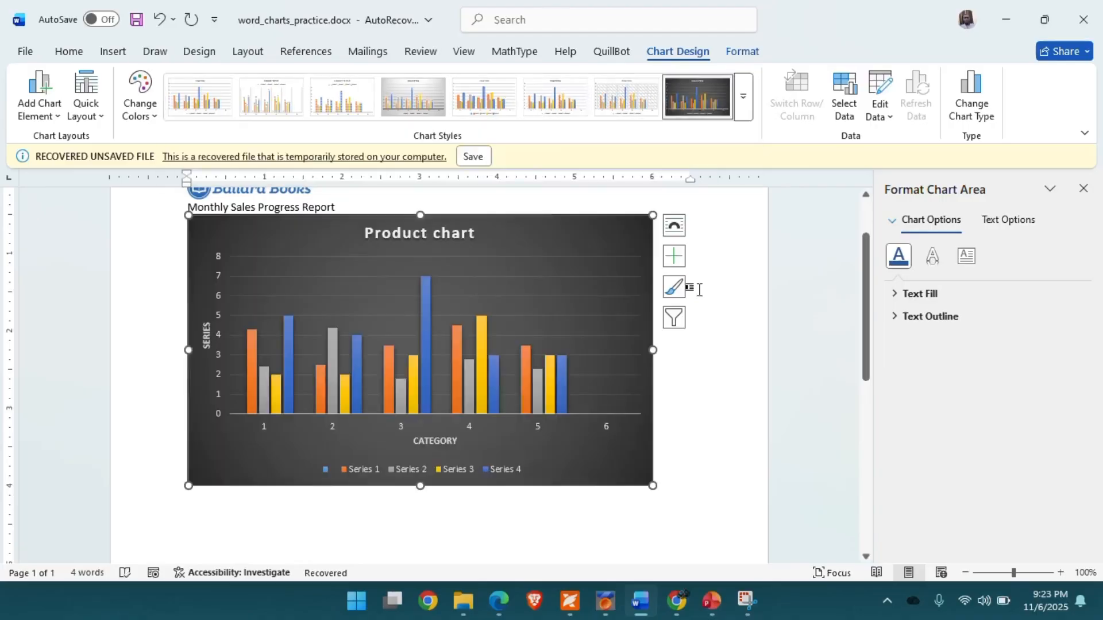